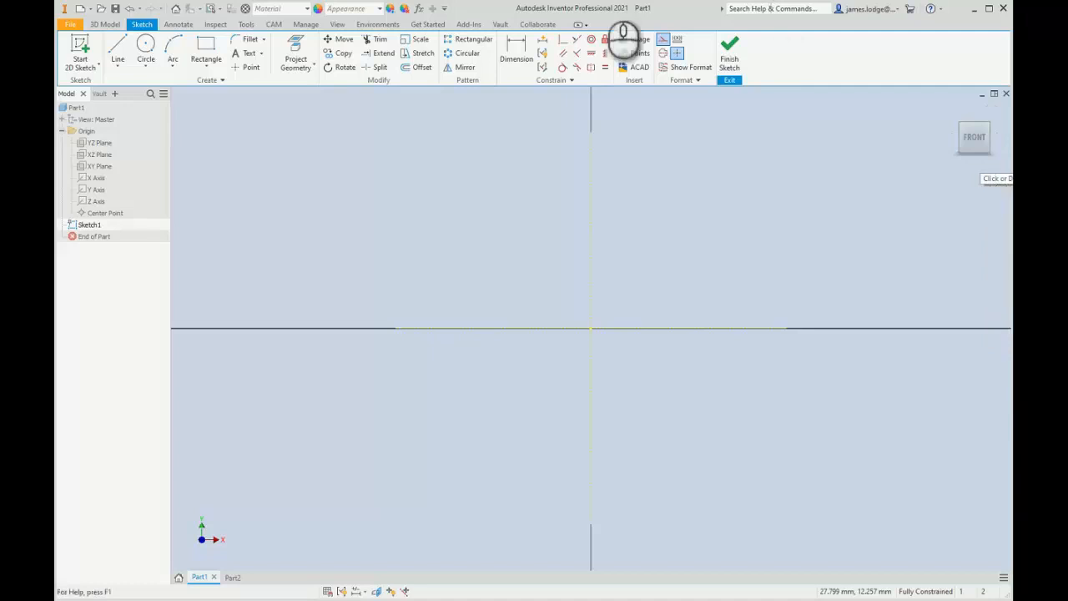
pyautogui.click(104, 25)
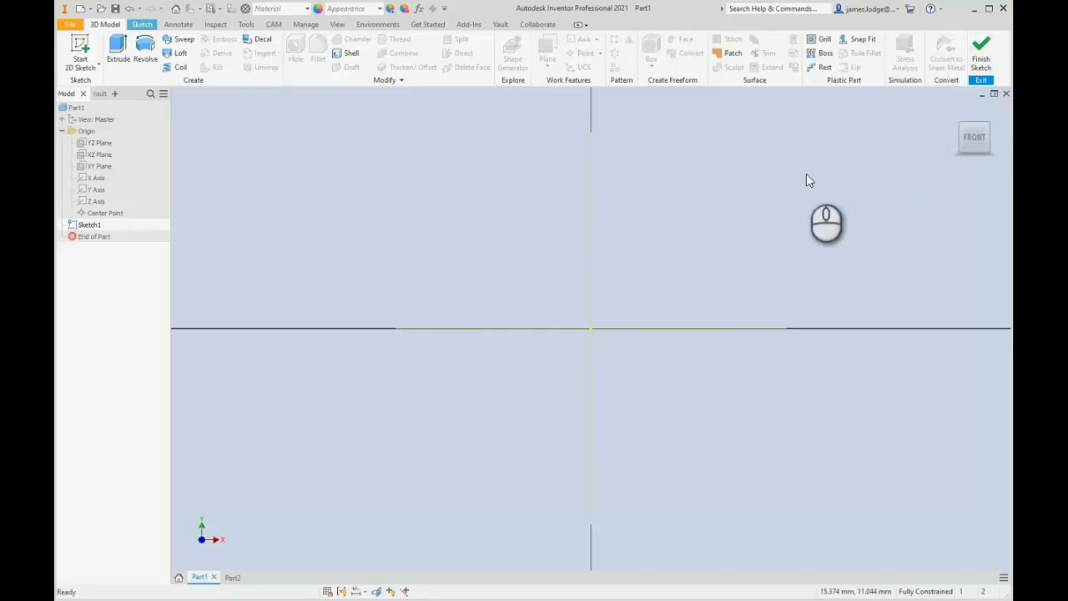
pyautogui.moveTo(698, 326); pyautogui.dragTo(656, 294, button='middle')
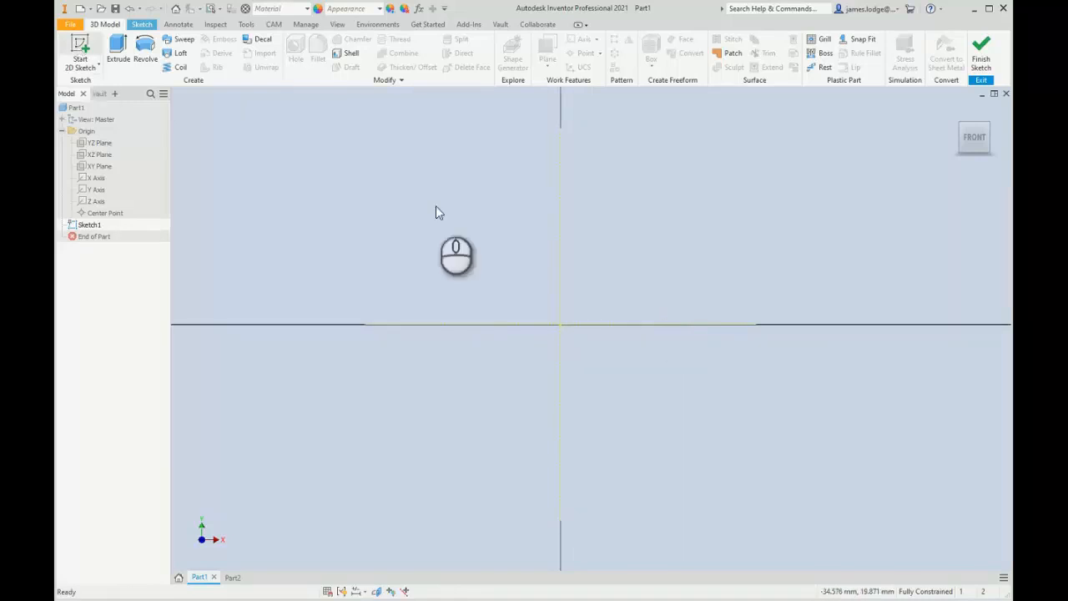
pyautogui.moveTo(708, 430); pyautogui.dragTo(483, 284)
pyautogui.click(403, 209)
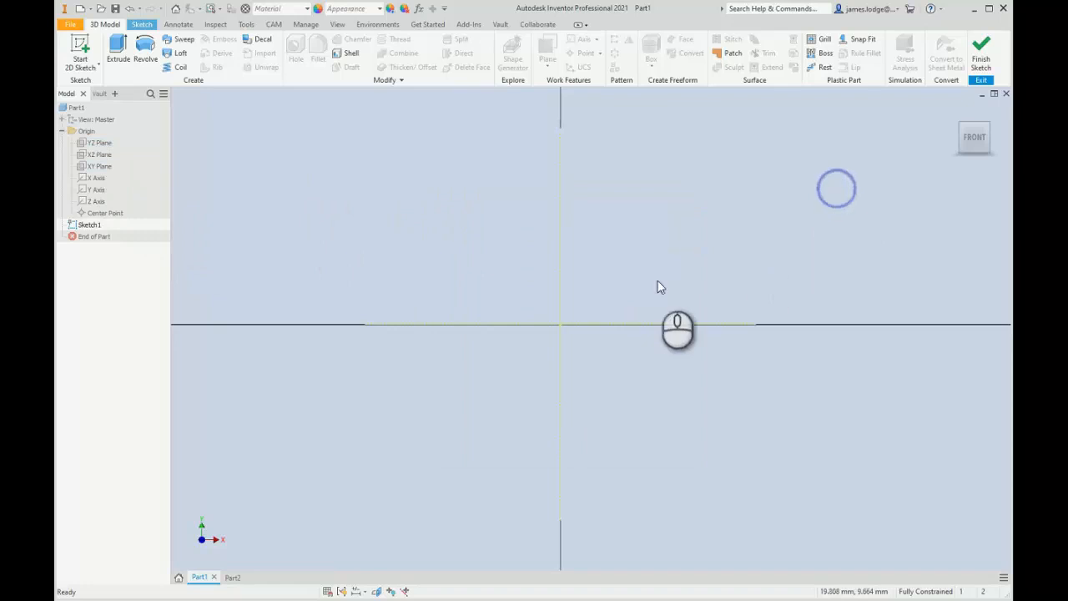
pyautogui.click(138, 24)
pyautogui.press('ctrl')
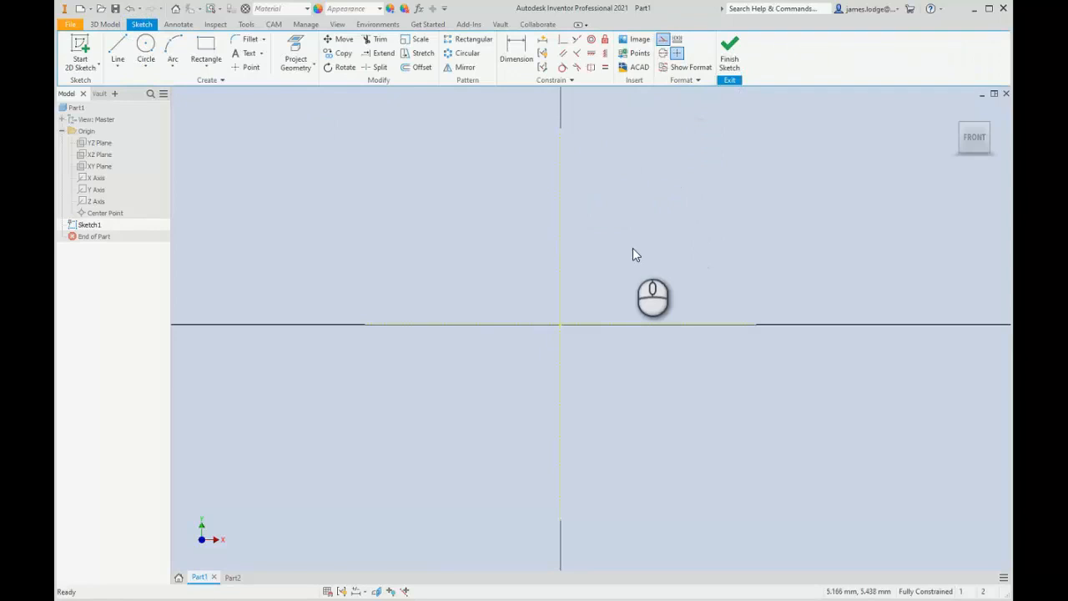
# - Sketch a two-point rectangle about 35 mm wide around the sketch origin
pyautogui.click(206, 48)
pyautogui.click(311, 172)
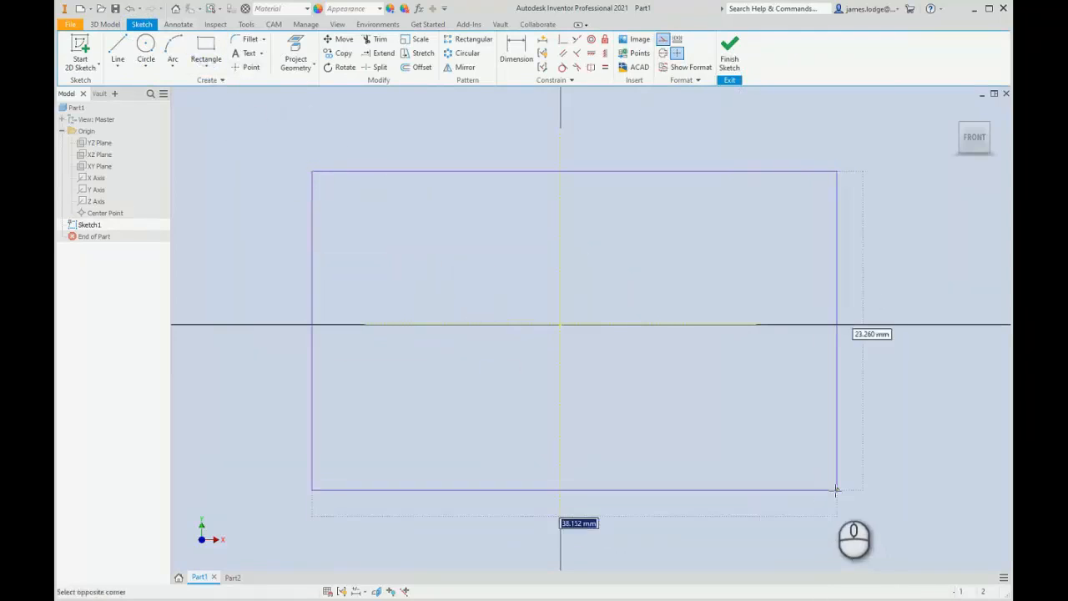
pyautogui.click(792, 502)
pyautogui.press('Escape')
# - Convert all four lines of the rectangle from construction to regular geometry
pyautogui.moveTo(359, 213); pyautogui.dragTo(258, 142)
pyautogui.moveTo(880, 536); pyautogui.dragTo(687, 410)
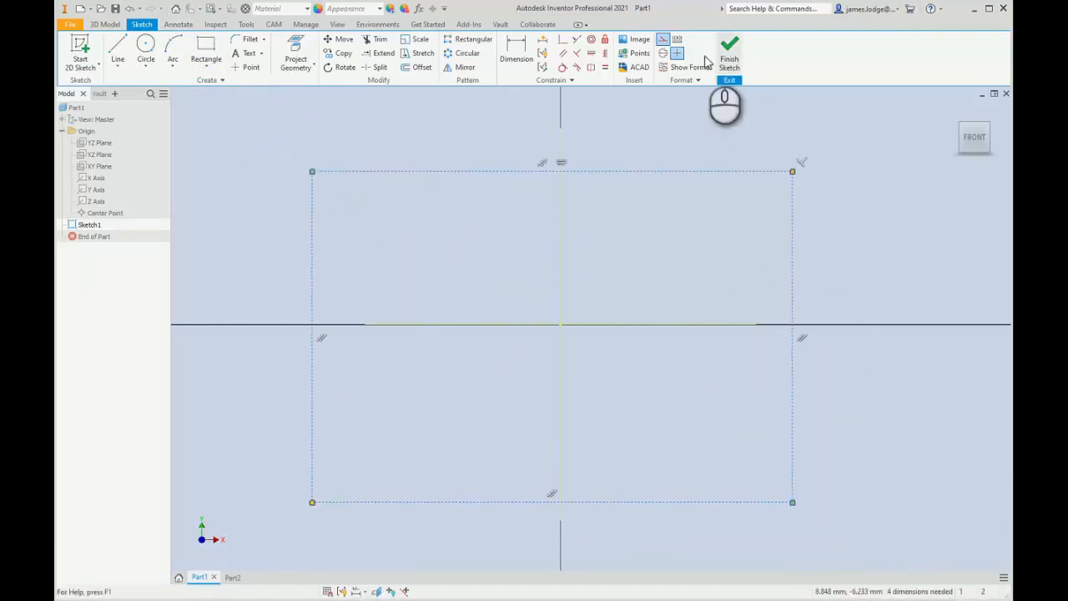
pyautogui.click(662, 40)
pyautogui.click(897, 252)
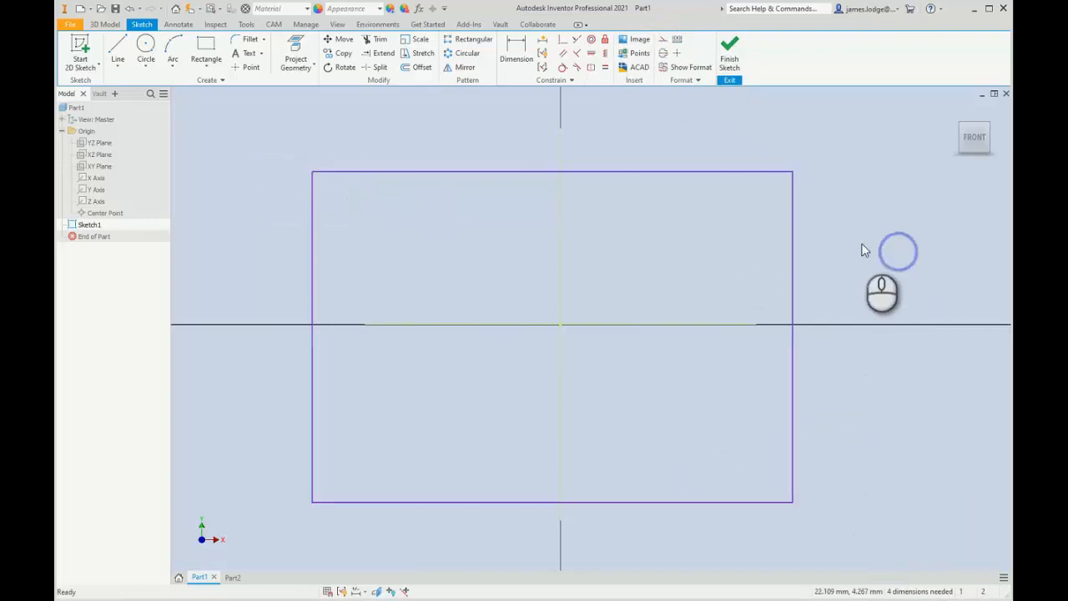
pyautogui.click(861, 243)
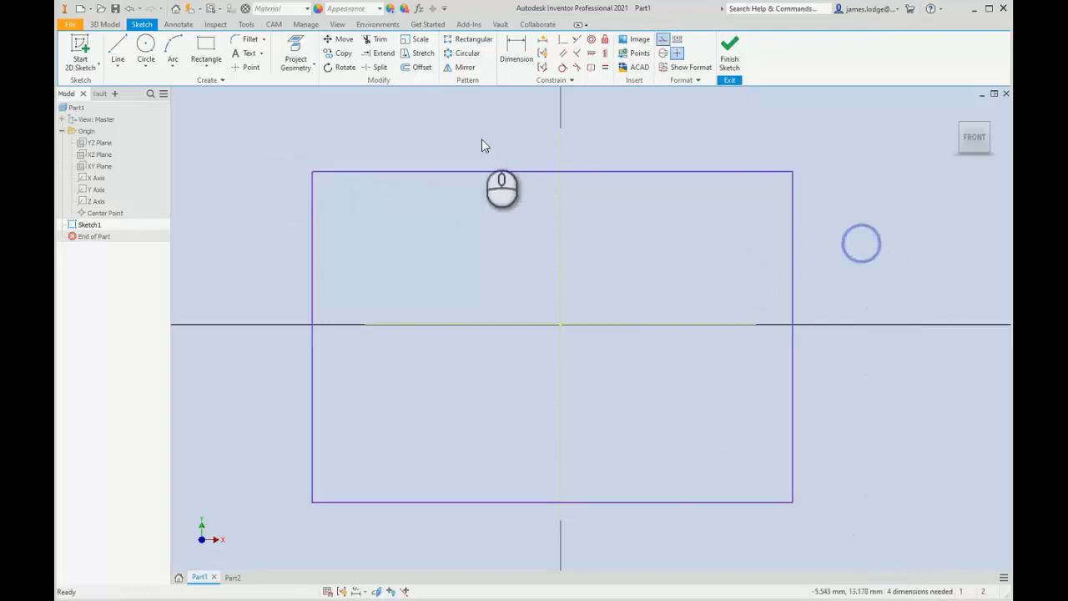
# - Constrain the rectangle's top and bottom edges to be symmetric about the projected horizontal axis
pyautogui.click(593, 68)
pyautogui.click(621, 172)
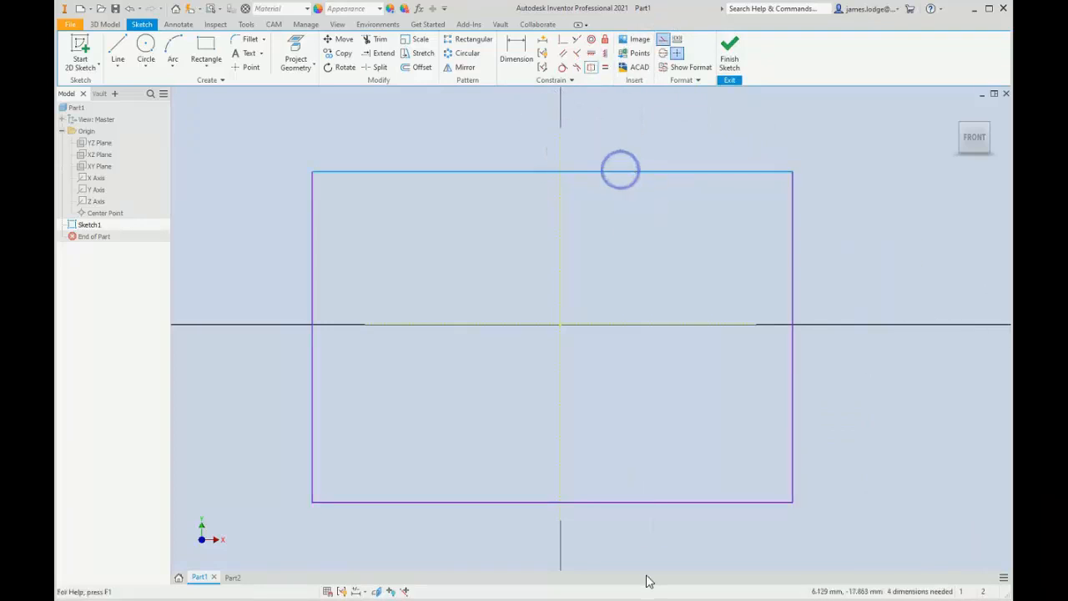
pyautogui.click(644, 501)
pyautogui.click(625, 322)
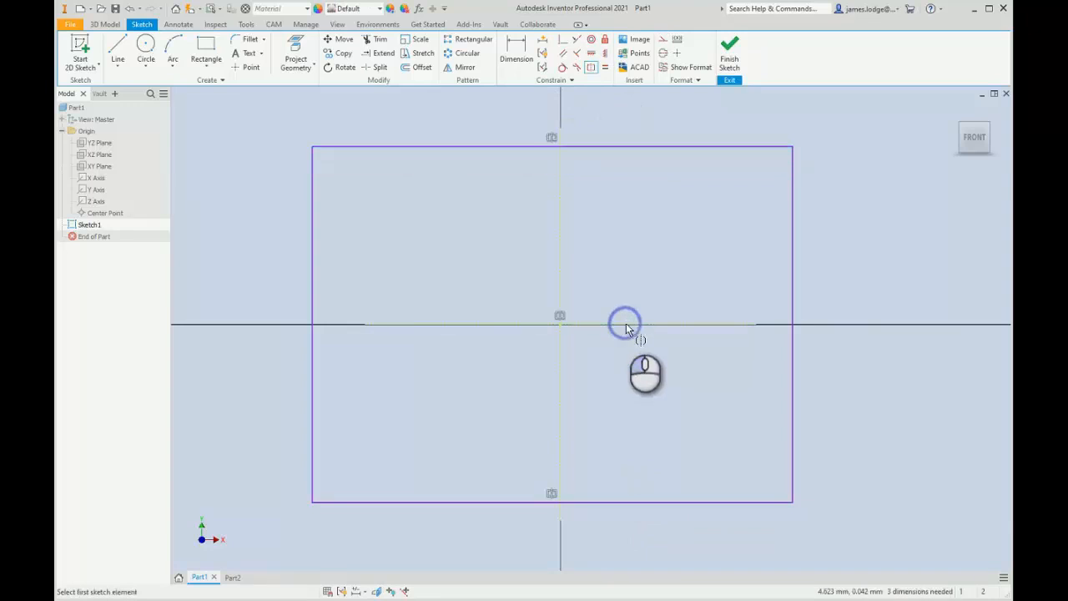
pyautogui.press('Escape')
# - Constrain the rectangle's left and right edges to be symmetric about the projected vertical axis
pyautogui.click(312, 255)
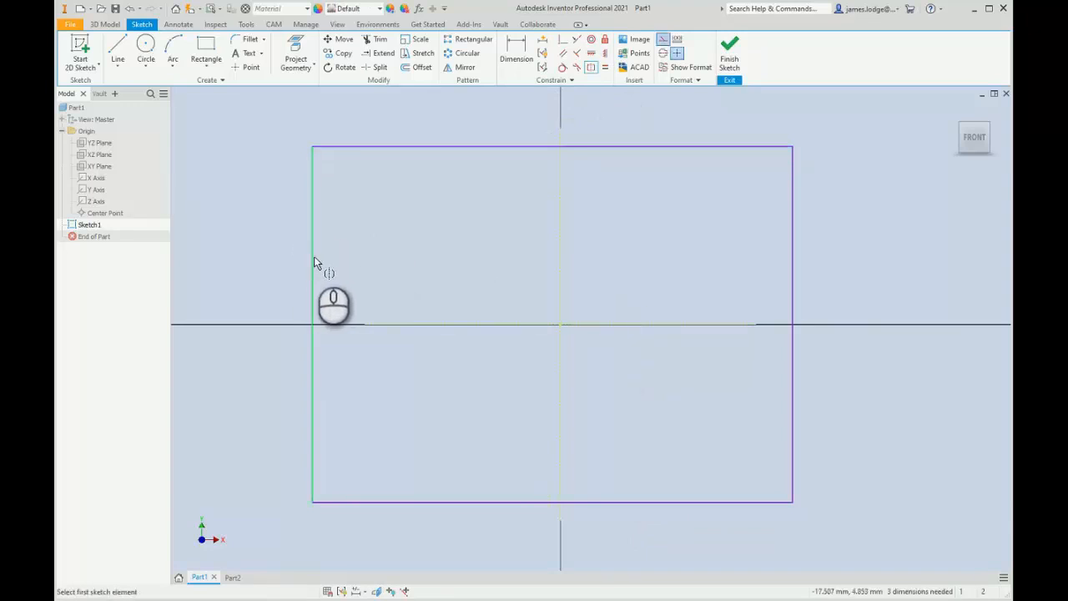
pyautogui.click(793, 291)
pyautogui.click(561, 287)
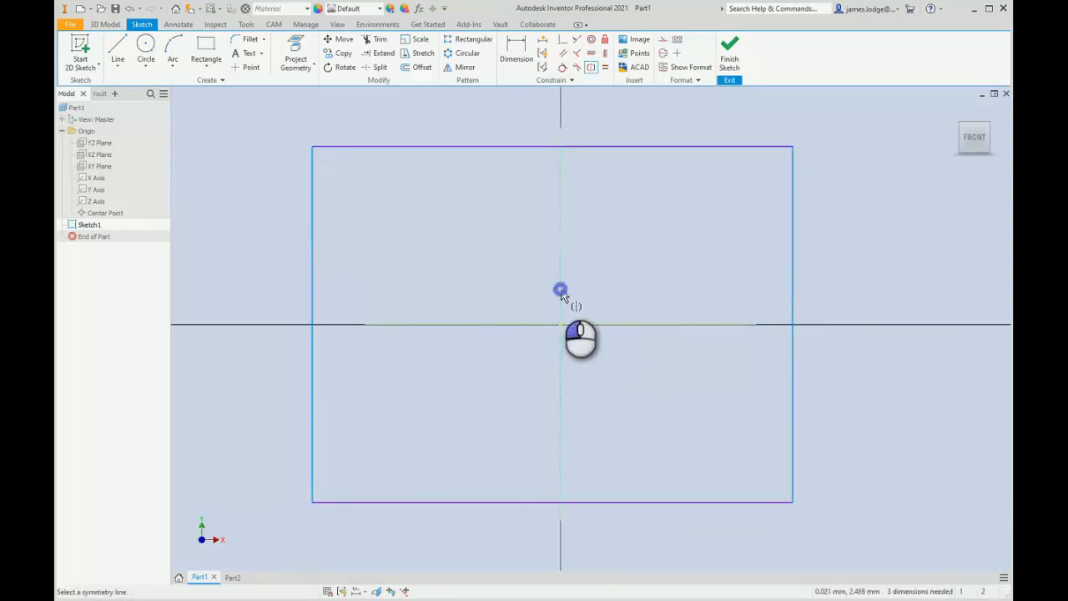
pyautogui.moveTo(595, 237); pyautogui.dragTo(590, 266, button='middle')
pyautogui.click(496, 109)
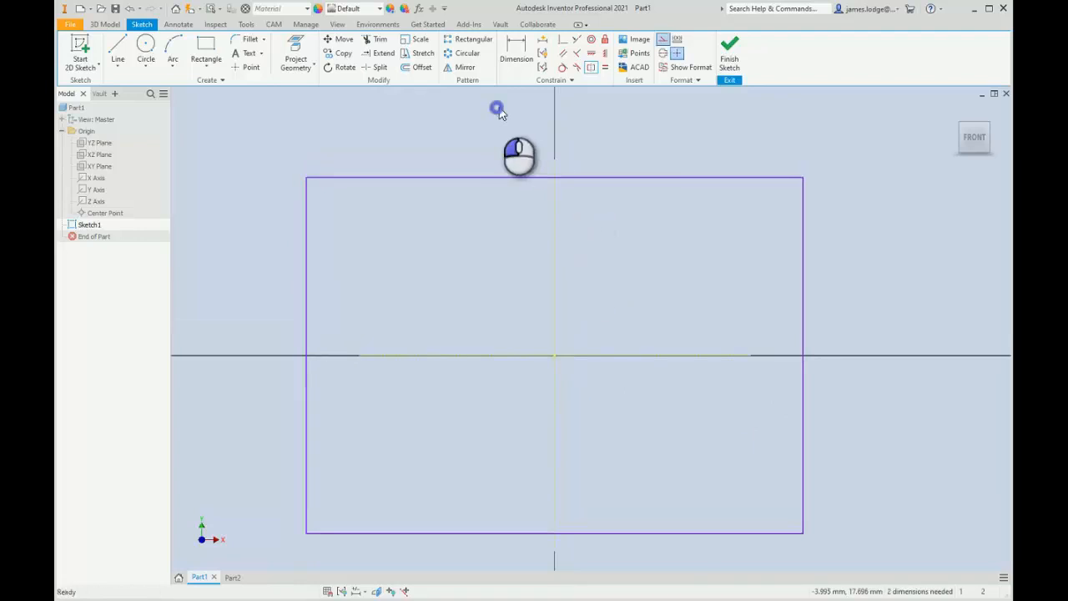
# - Dimension the rectangle's top edge to a width of 150 mm
pyautogui.click(524, 42)
pyautogui.click(471, 177)
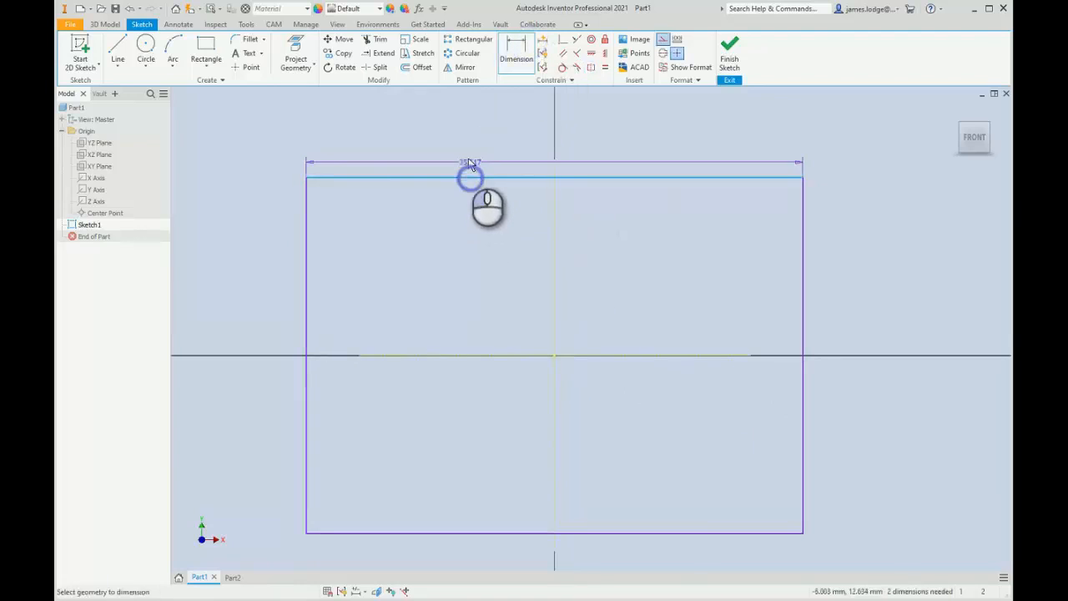
pyautogui.click(468, 153)
pyautogui.write('150')
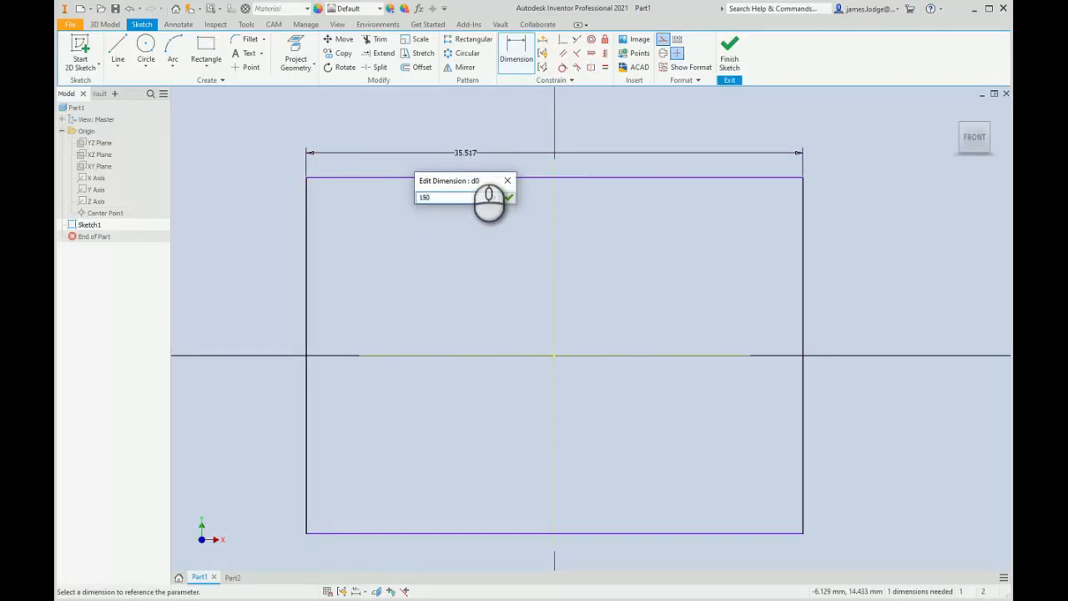
pyautogui.press('Return')
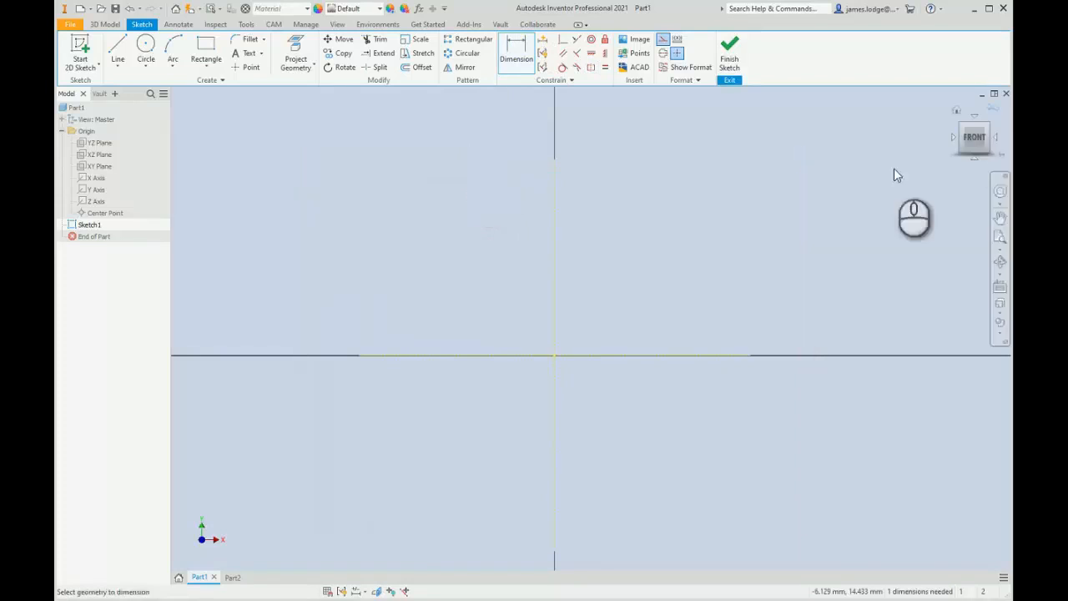
# - Dimension the rectangle's left edge to a height of 75 mm
pyautogui.scroll(5, 531, 245)
pyautogui.moveTo(530, 245); pyautogui.dragTo(535, 358, button='middle')
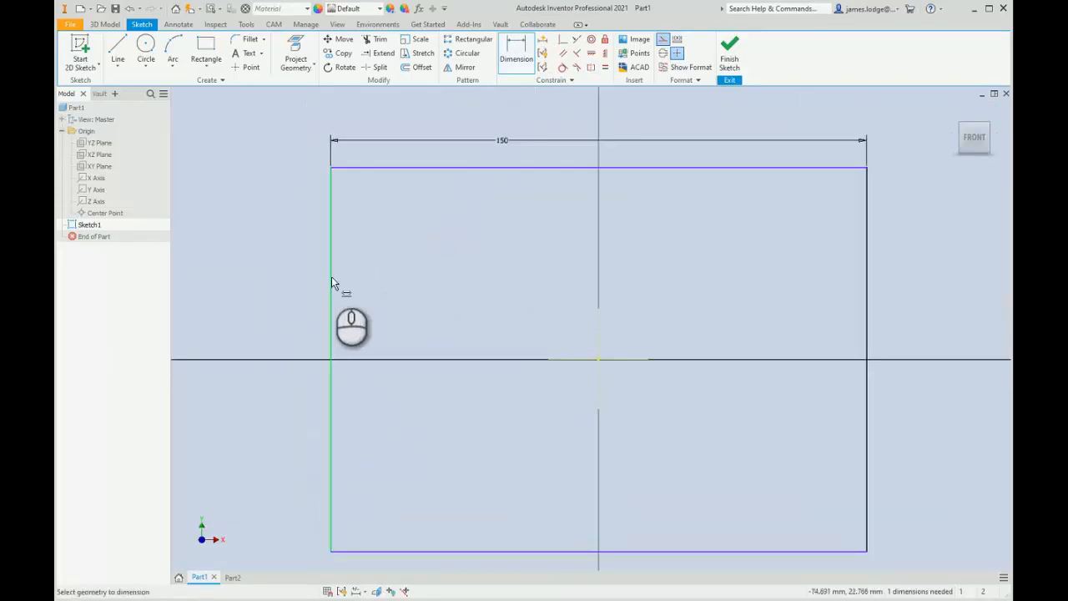
pyautogui.click(331, 276)
pyautogui.click(277, 272)
pyautogui.write('75')
pyautogui.press('Return')
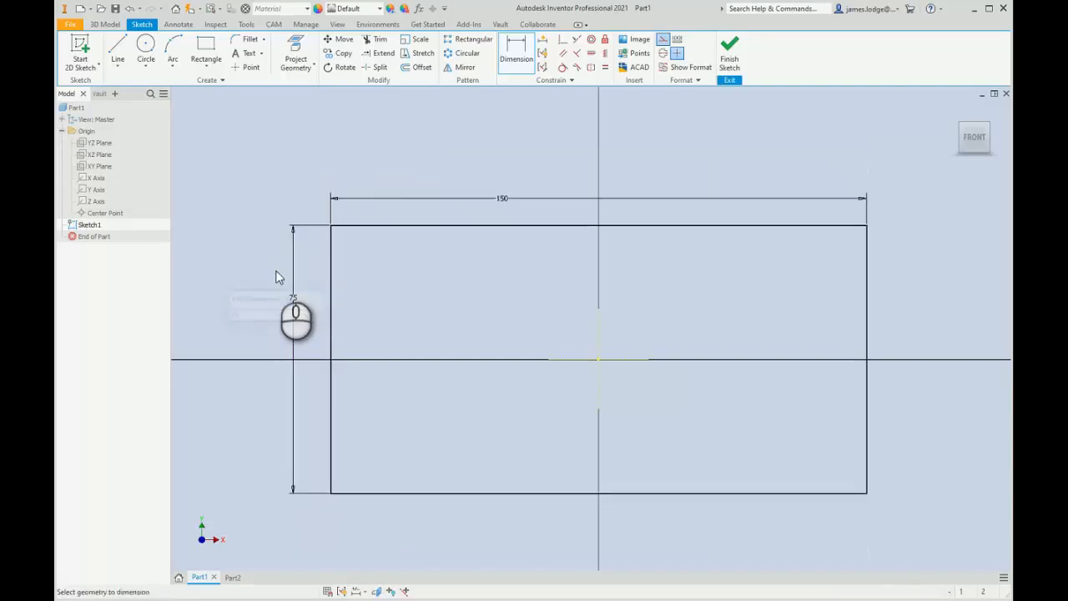
pyautogui.scroll(3, 435, 259)
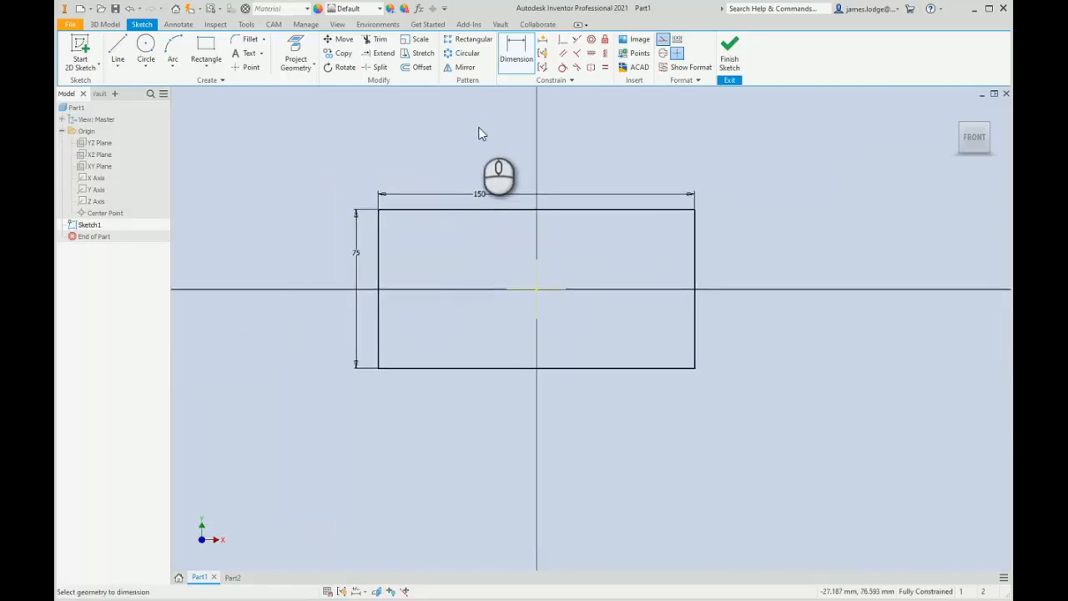
pyautogui.scroll(2, 391, 131)
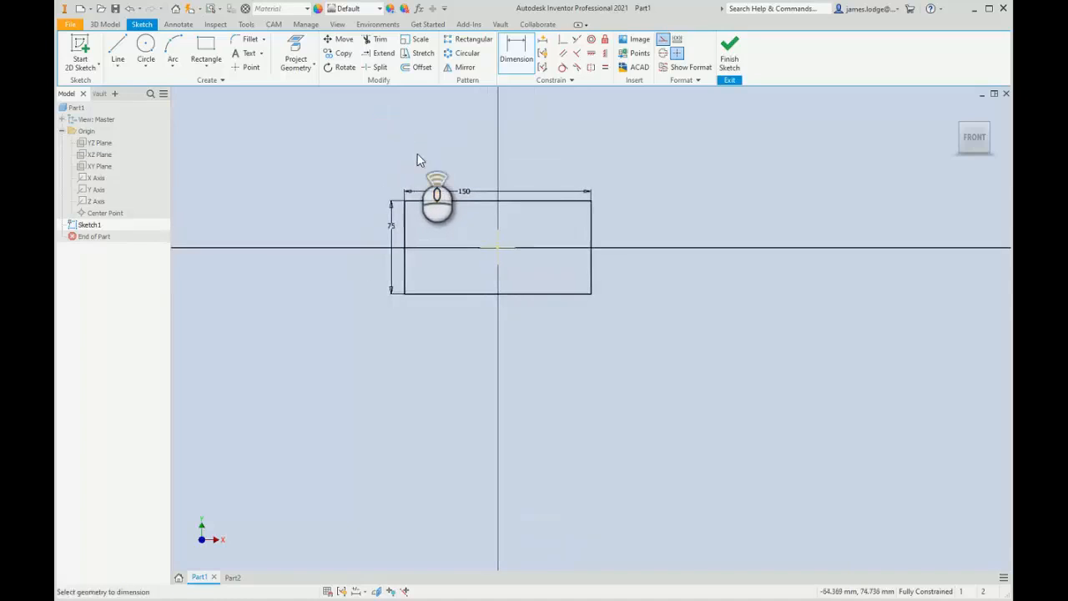
pyautogui.scroll(2, 417, 154)
pyautogui.scroll(-9, 417, 153)
pyautogui.scroll(5, 417, 152)
pyautogui.moveTo(417, 152); pyautogui.dragTo(431, 149, button='middle')
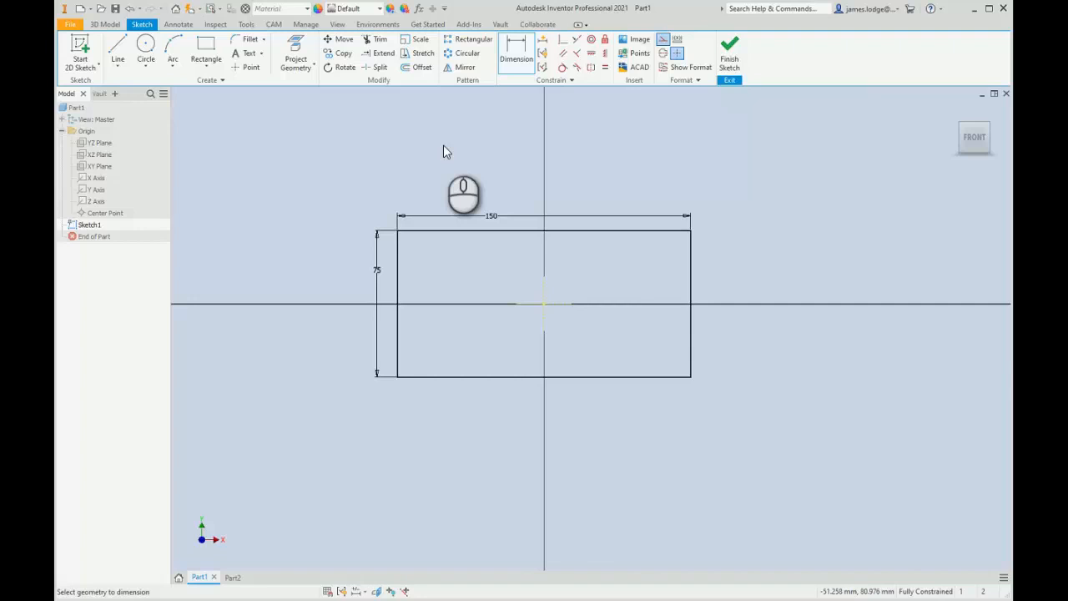
pyautogui.scroll(-2, 428, 141)
pyautogui.scroll(3, 417, 141)
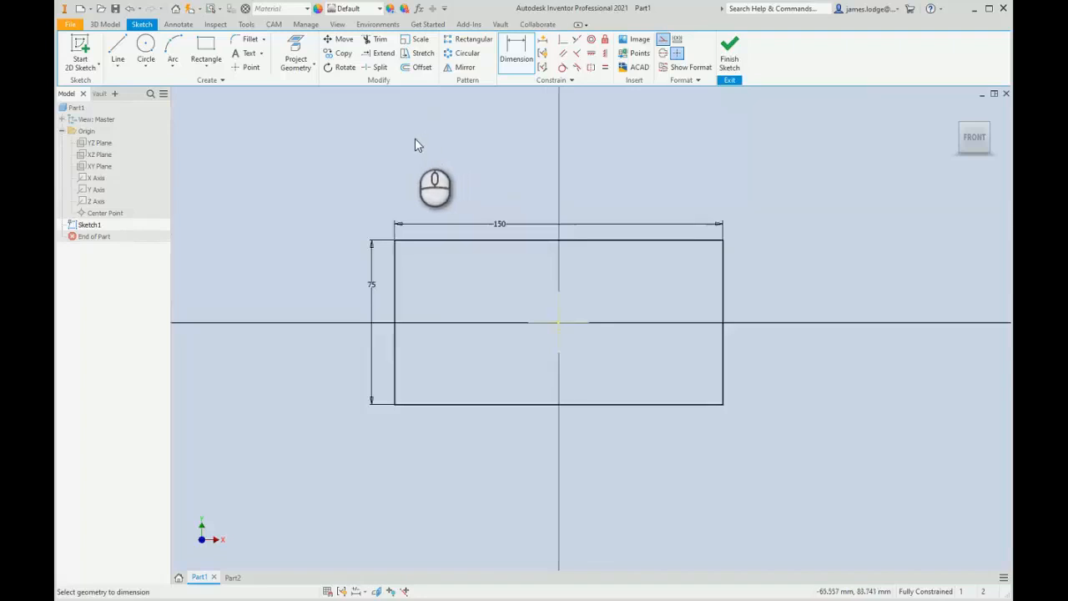
pyautogui.moveTo(416, 149); pyautogui.dragTo(437, 140, button='middle')
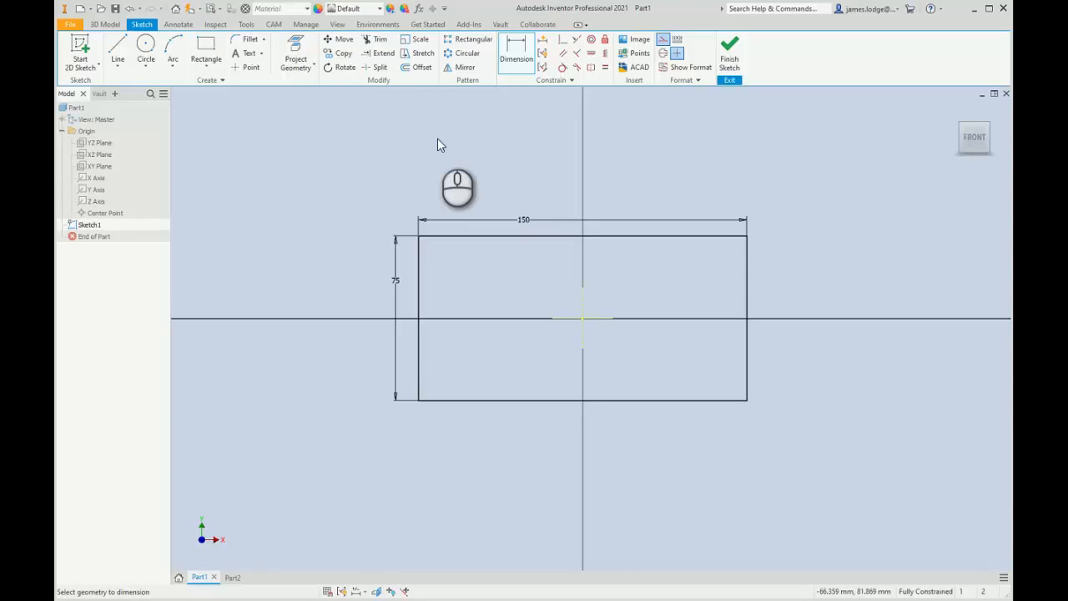
# - Extrude the rectangle profile 25 mm in the default direction to form a solid block
pyautogui.press('e')
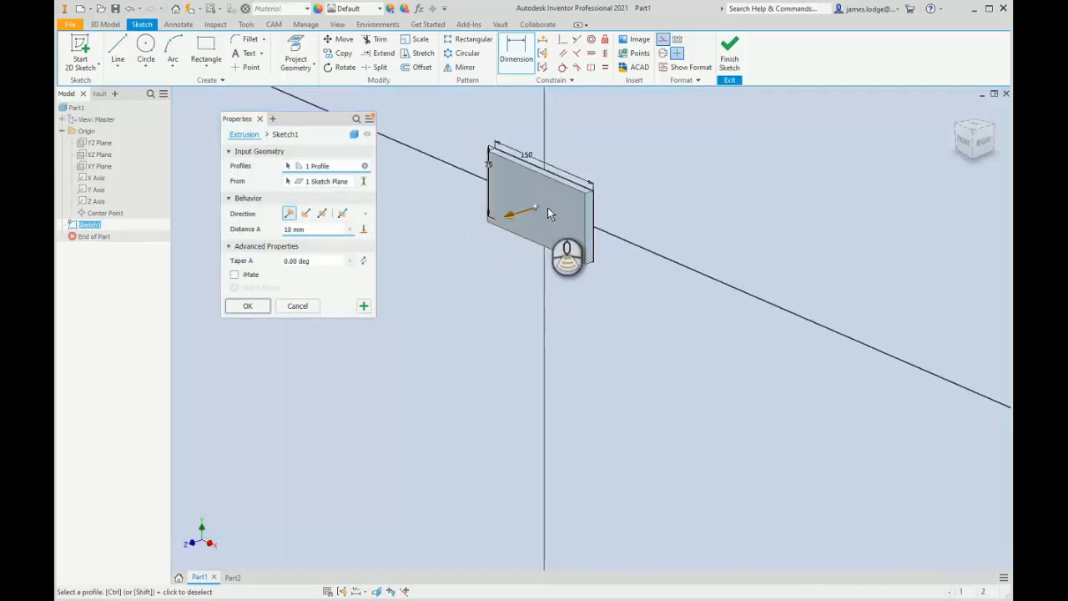
pyautogui.moveTo(581, 339); pyautogui.dragTo(576, 309, button='middle')
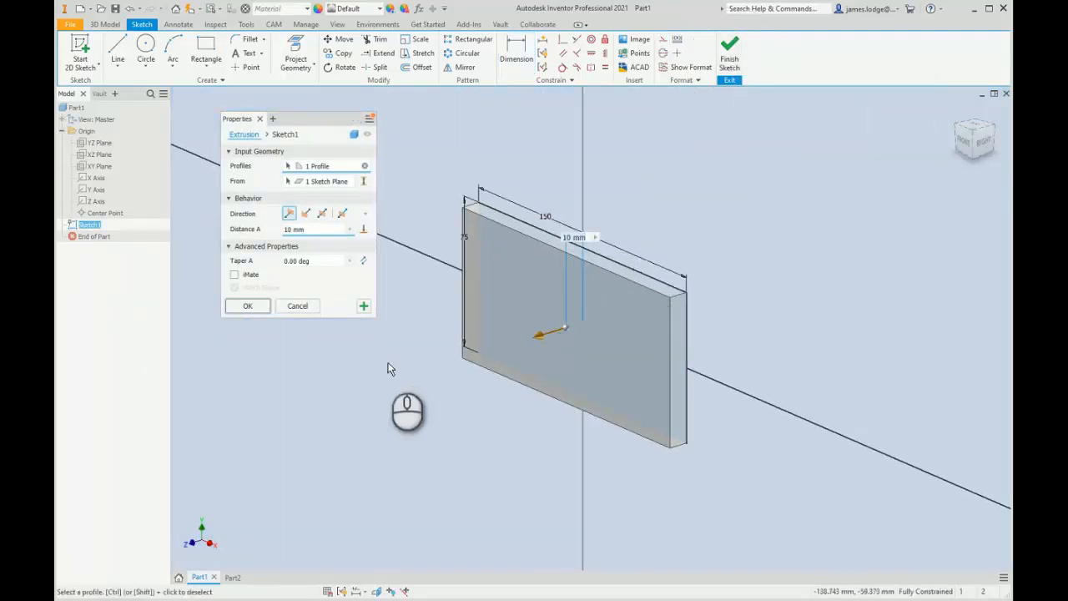
pyautogui.click(318, 232)
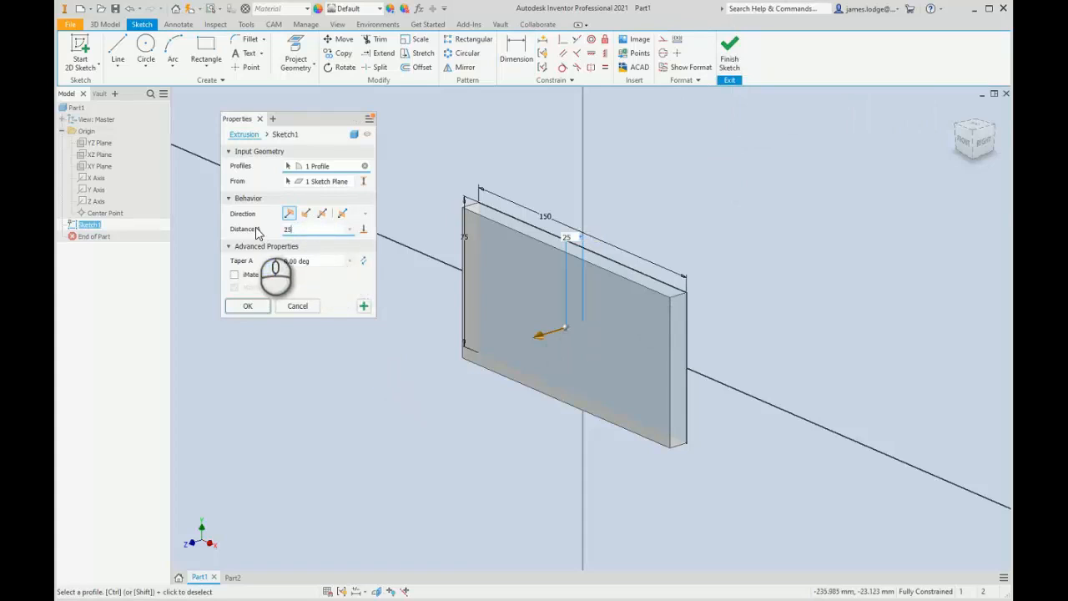
pyautogui.click(246, 308)
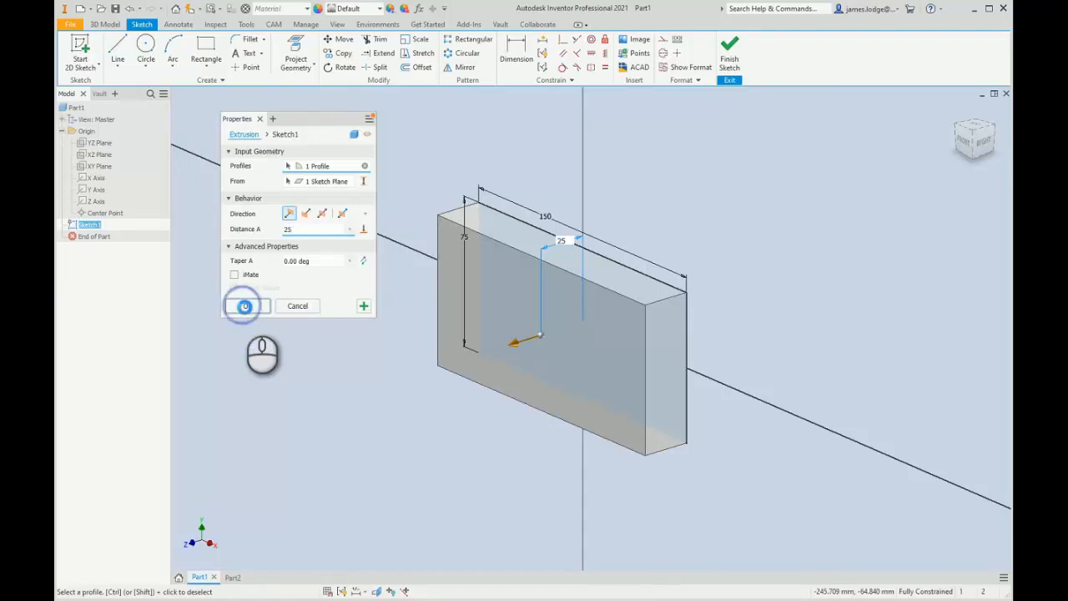
pyautogui.click(242, 306)
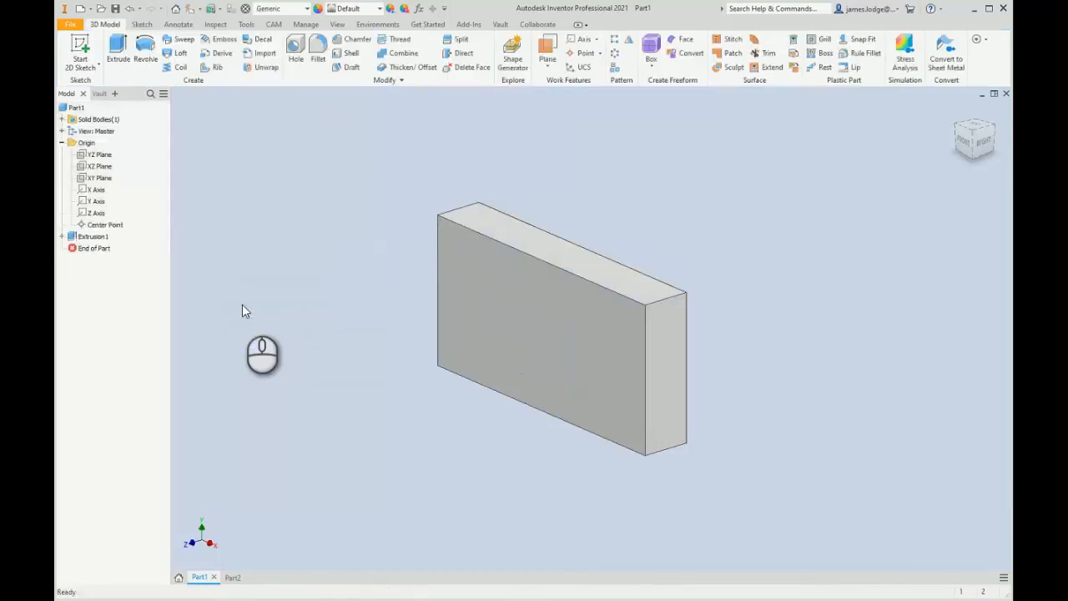
pyautogui.click(243, 306)
pyautogui.doubleClick(92, 237)
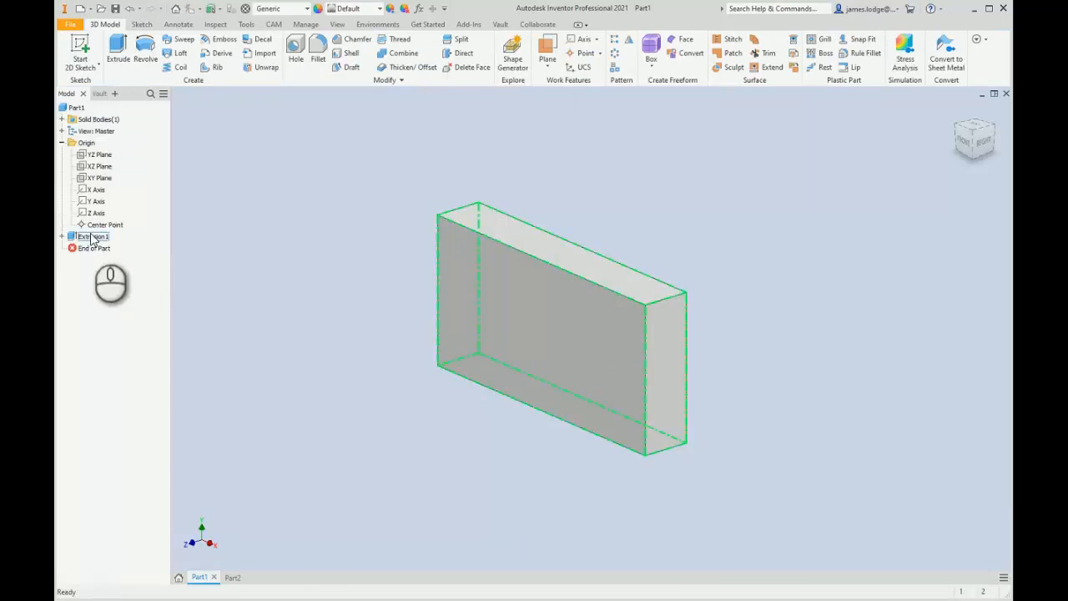
pyautogui.middleClick(269, 205)
pyautogui.middleClick(269, 205)
pyautogui.click(271, 199)
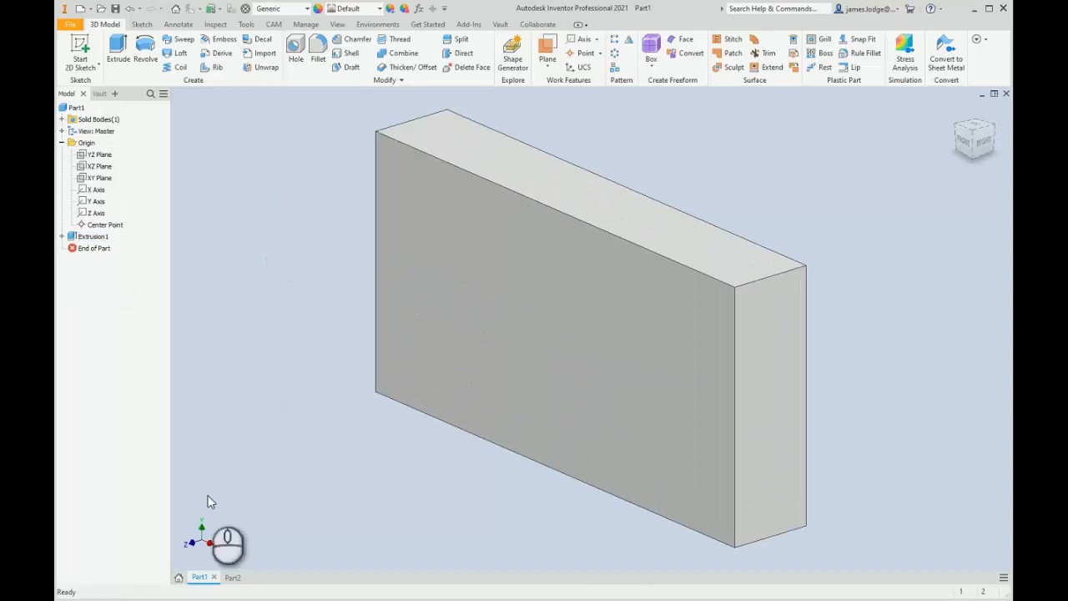
# - Switch to the open Part2 document and its active sketch
pyautogui.click(232, 578)
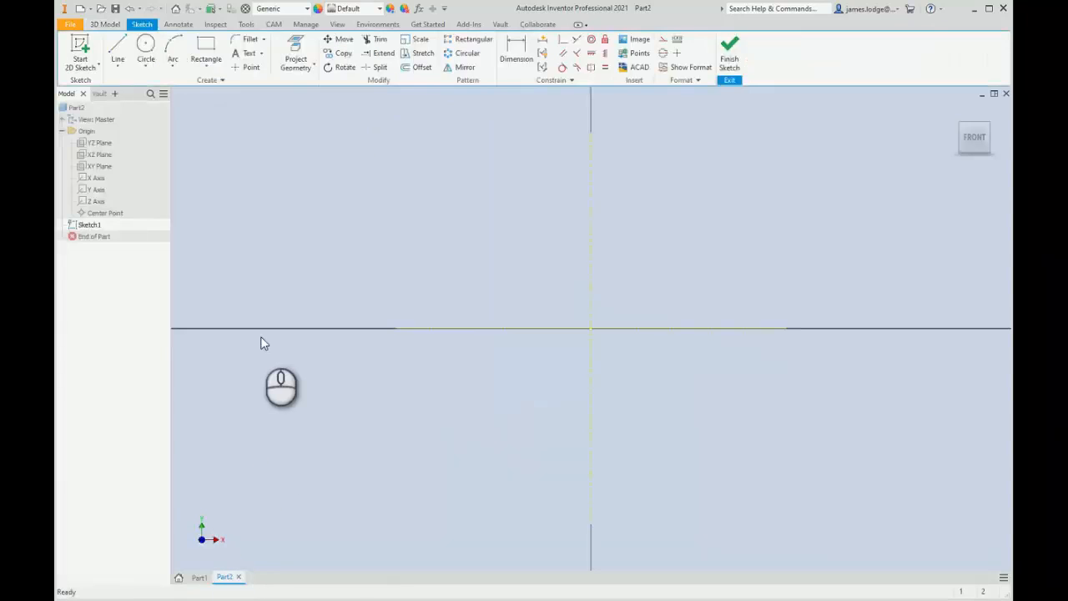
pyautogui.click(281, 208)
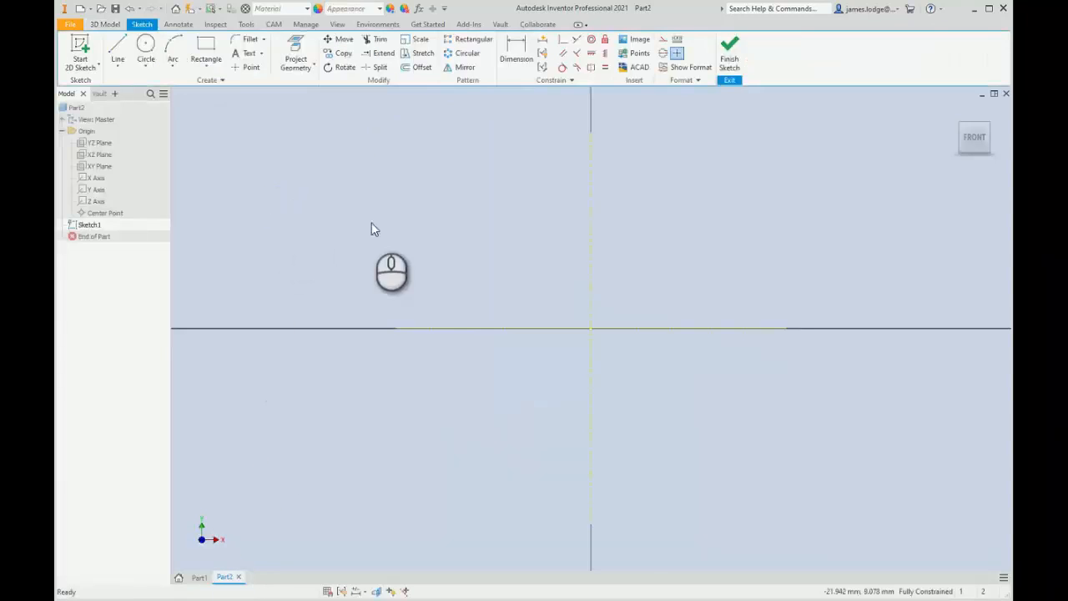
pyautogui.click(95, 147)
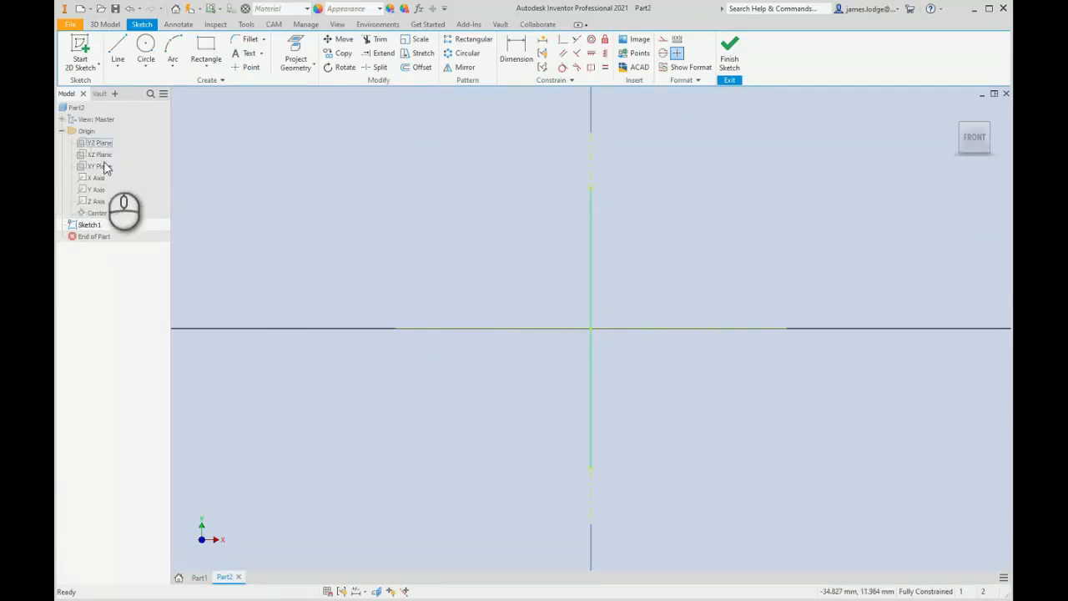
pyautogui.click(454, 233)
pyautogui.click(643, 237)
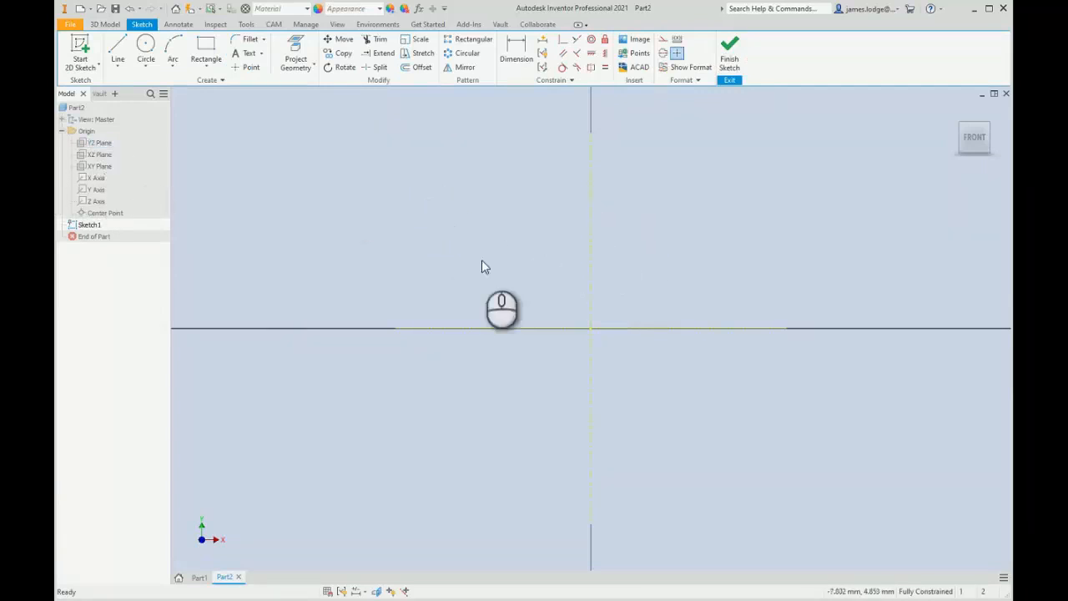
pyautogui.click(487, 327)
pyautogui.click(694, 247)
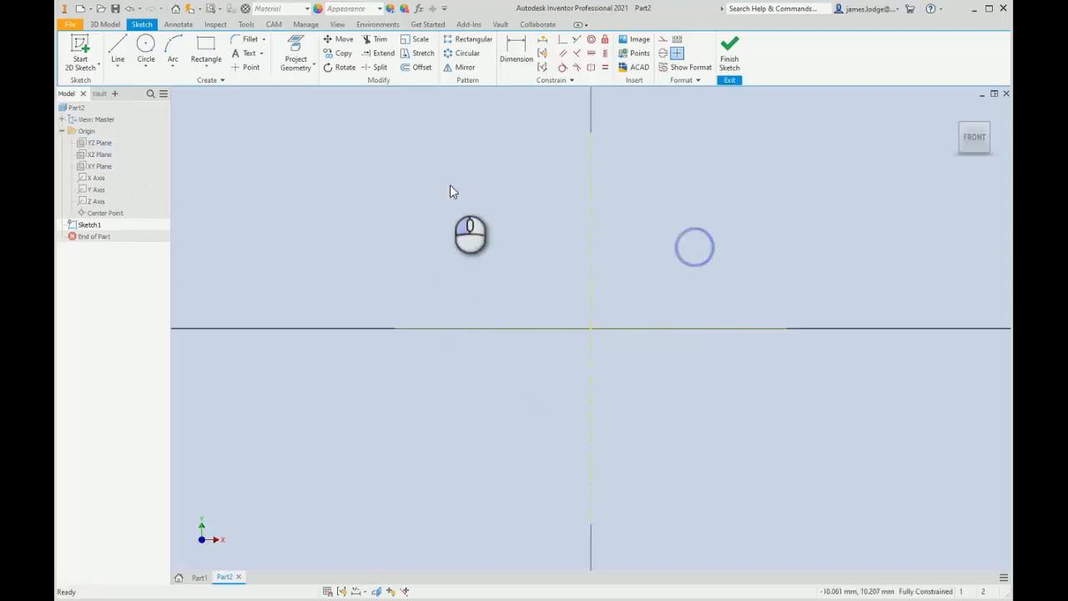
pyautogui.moveTo(694, 247); pyautogui.dragTo(450, 185)
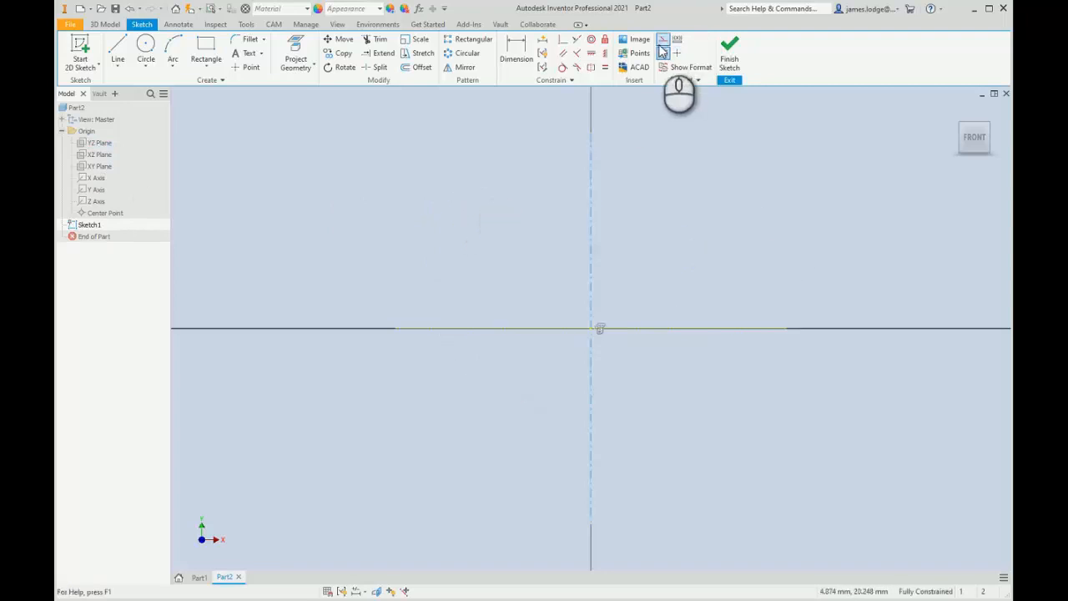
pyautogui.click(642, 201)
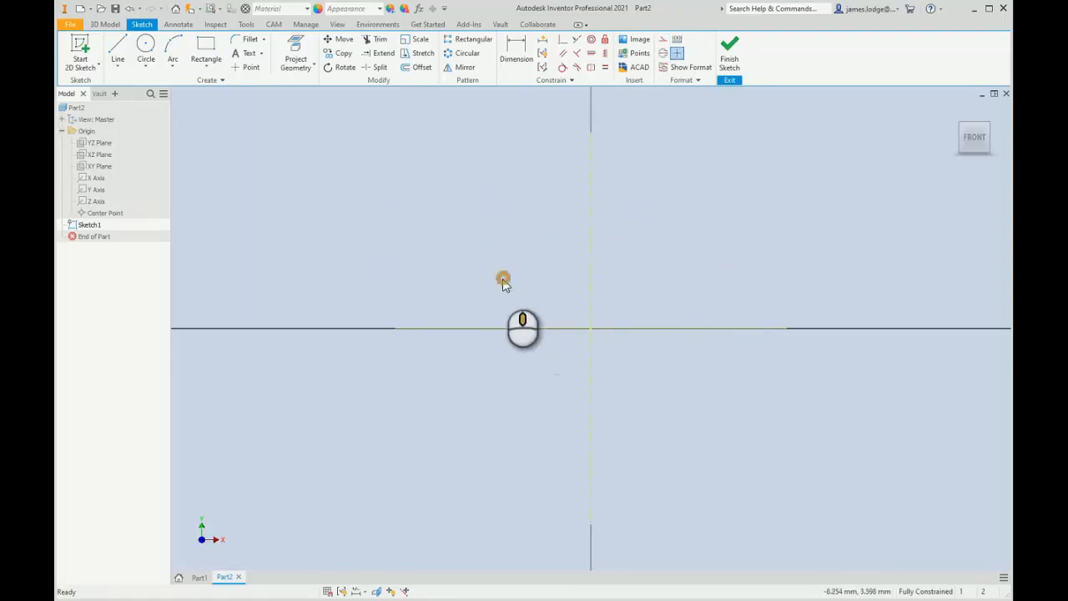
# - Sketch a closed L-shaped line profile about 11 mm wide above the projected X axis and to the right of the vertical centreline
pyautogui.moveTo(503, 278); pyautogui.dragTo(434, 286, button='middle')
pyautogui.click(118, 49)
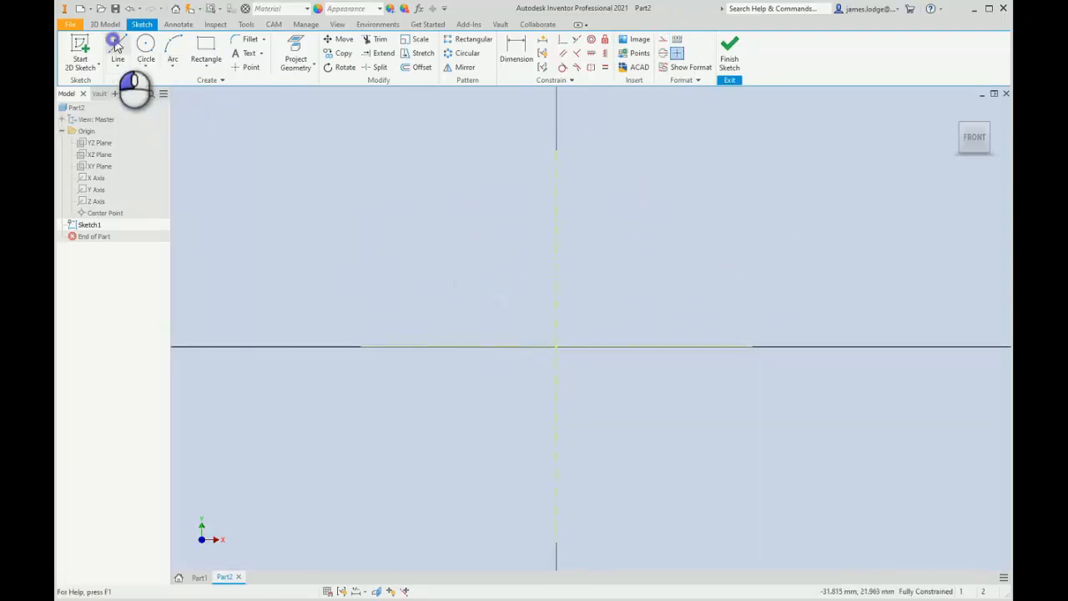
pyautogui.click(594, 318)
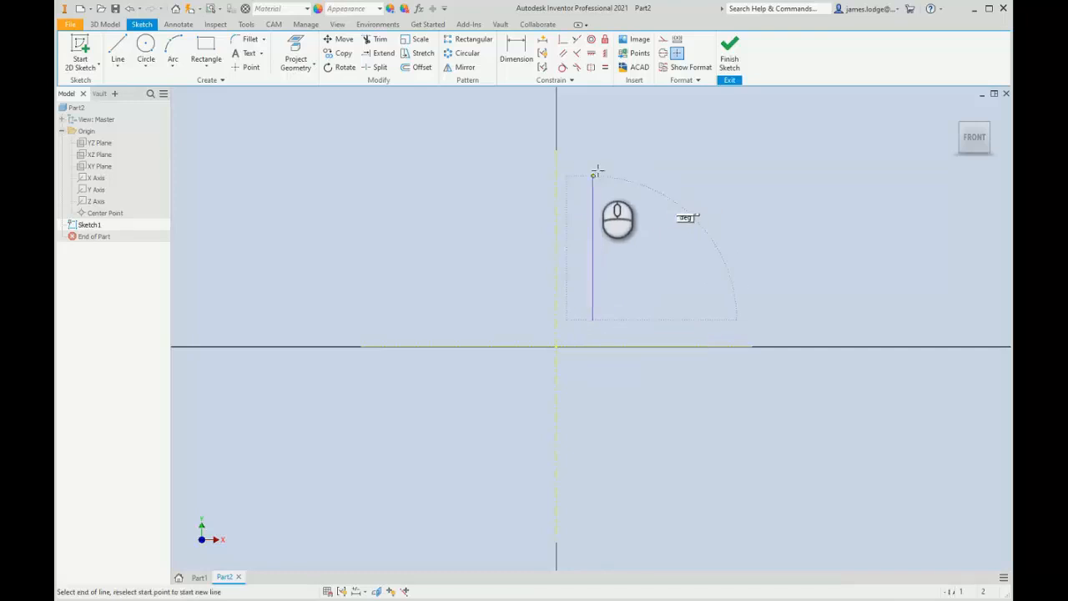
pyautogui.click(588, 166)
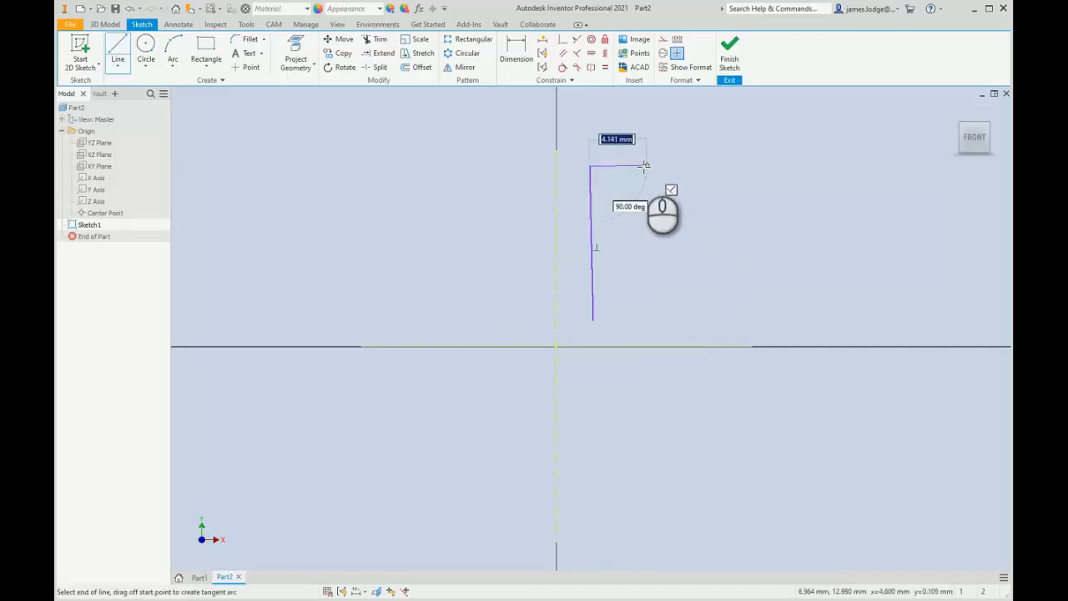
pyautogui.click(631, 166)
pyautogui.click(628, 290)
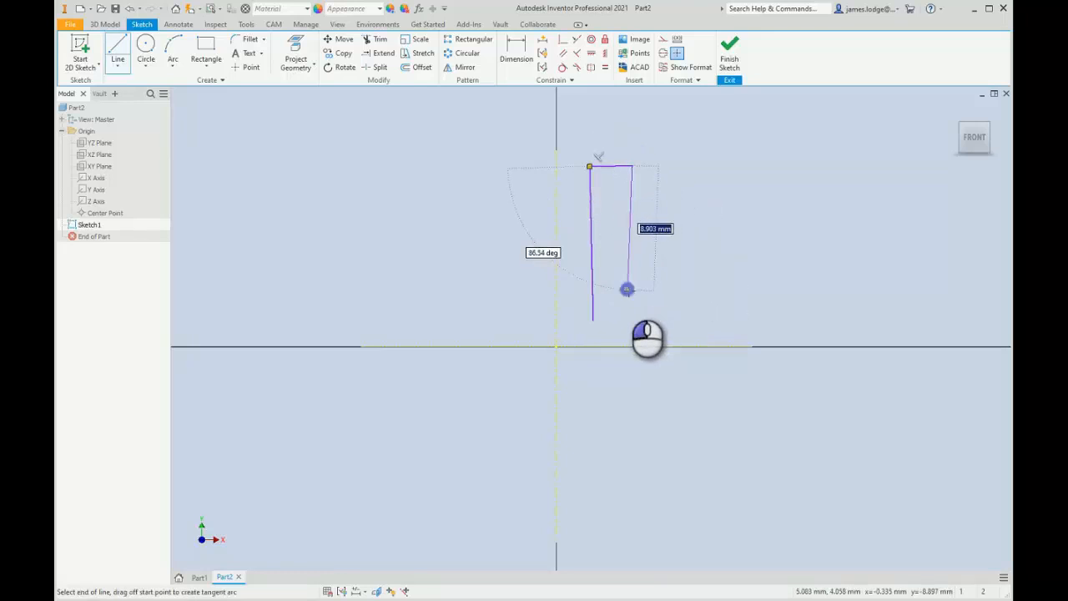
pyautogui.click(752, 290)
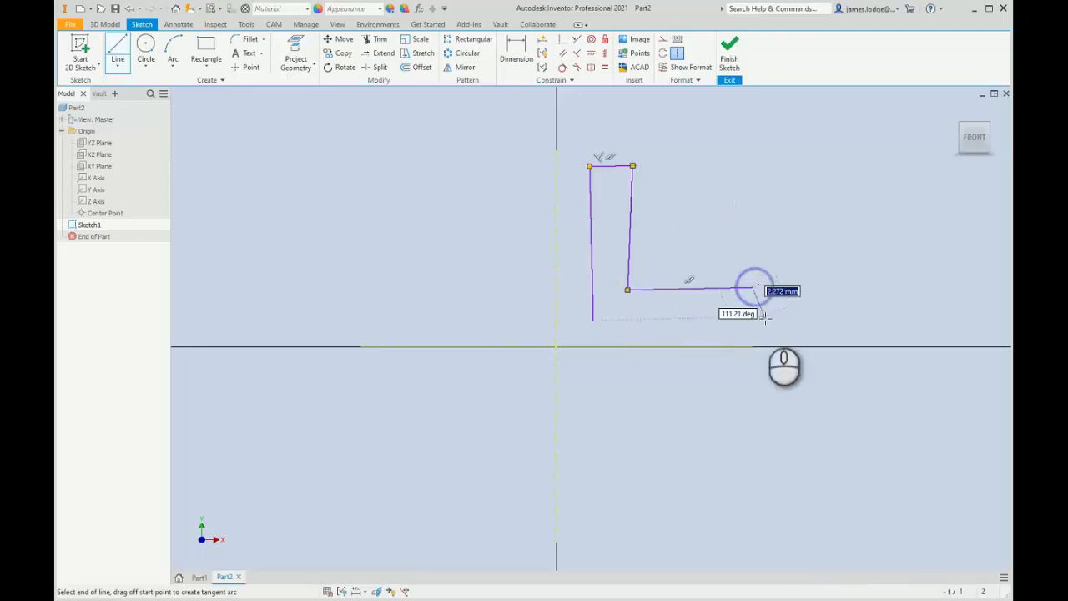
pyautogui.click(751, 316)
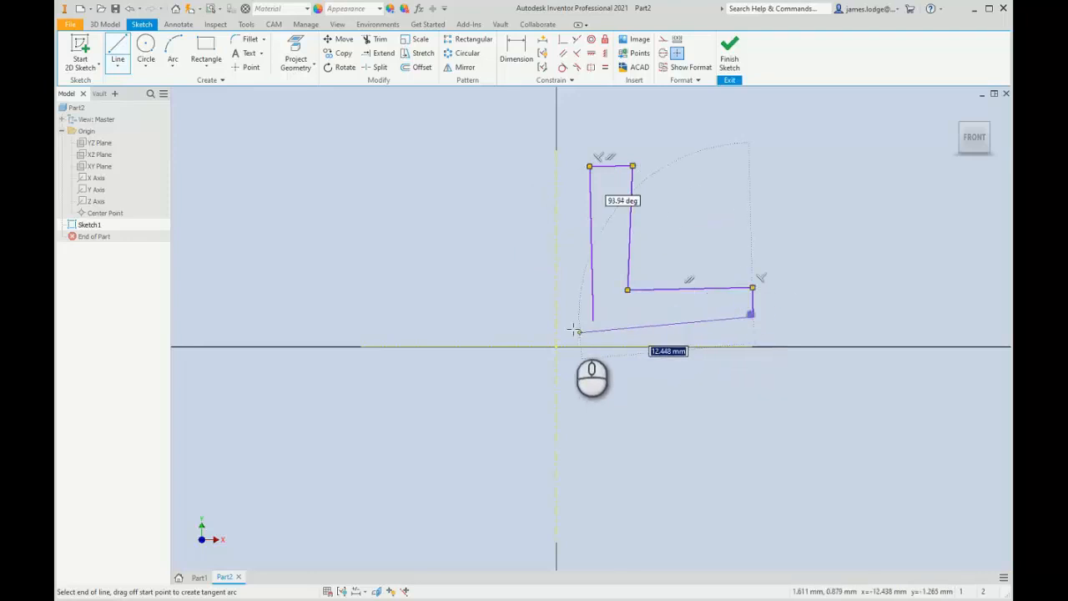
pyautogui.click(592, 319)
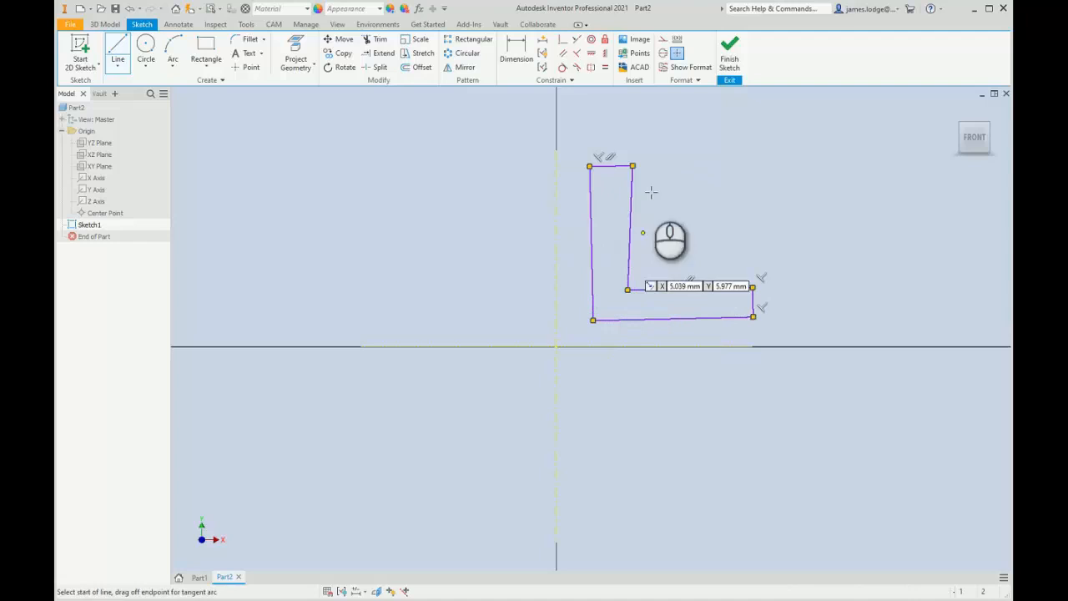
# - Constrain the profile's bottom edge horizontal and the upright leg's inner edge vertical
pyautogui.click(591, 53)
pyautogui.click(693, 323)
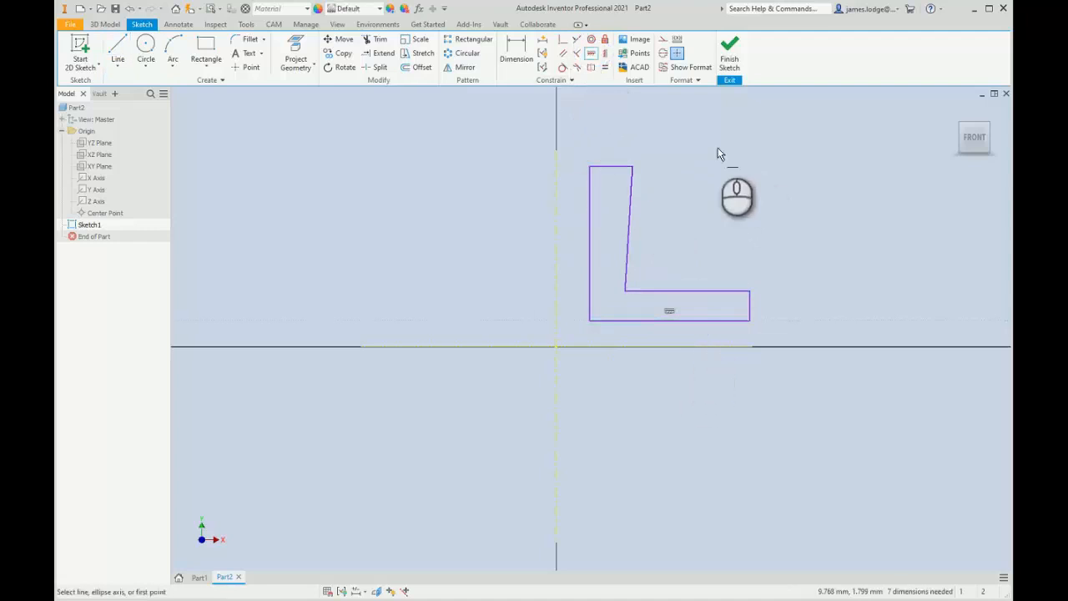
pyautogui.click(605, 53)
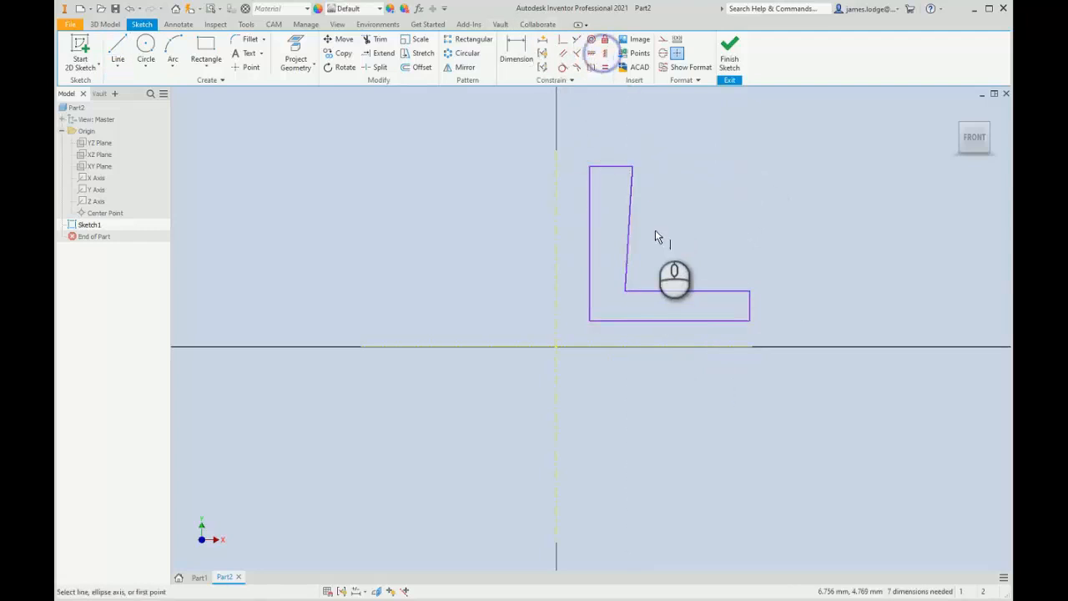
pyautogui.click(630, 218)
pyautogui.press('Escape')
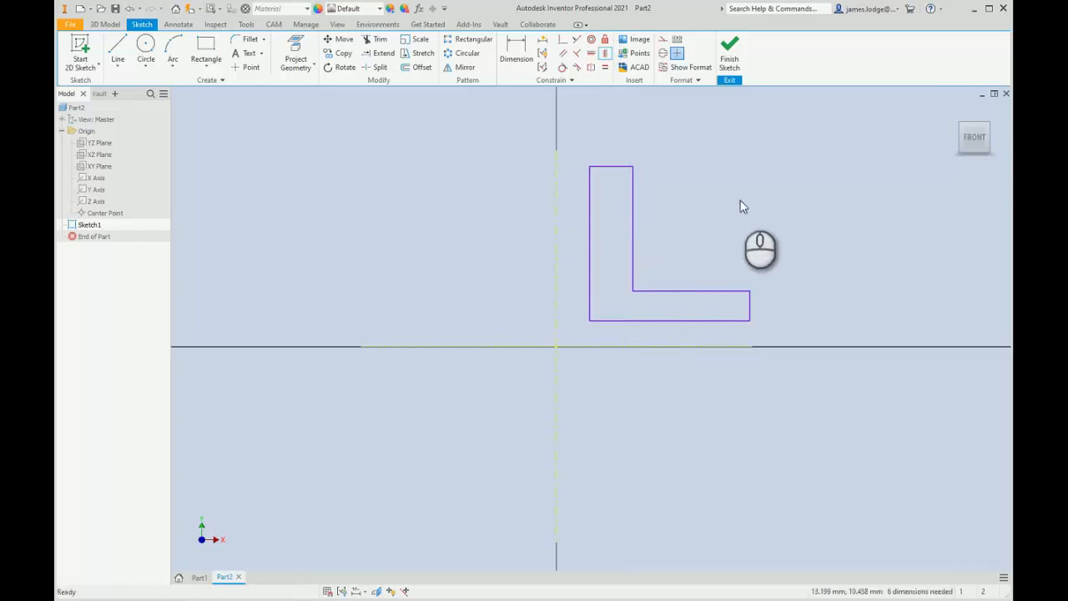
pyautogui.click(739, 200)
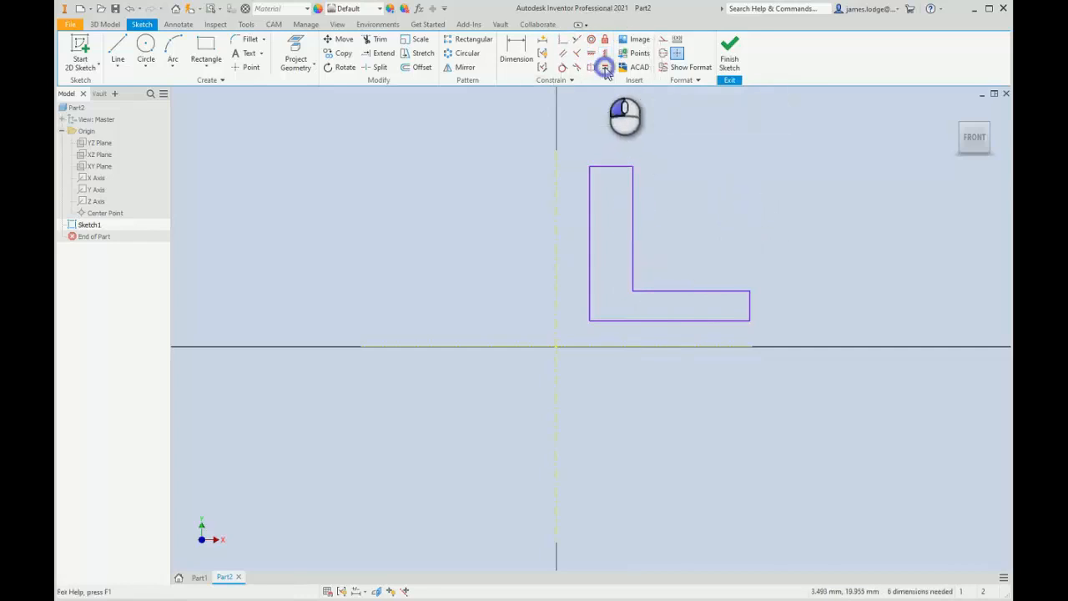
# - Apply equal constraints between the L profile's two short end edges and between its two long outer edges
pyautogui.click(605, 67)
pyautogui.click(613, 167)
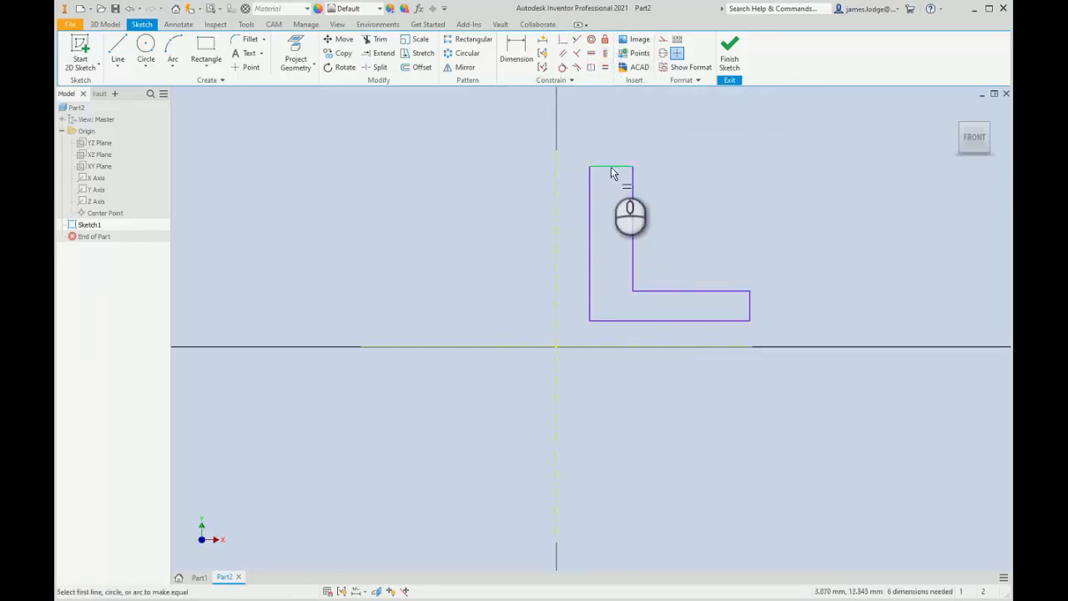
pyautogui.click(750, 300)
pyautogui.click(715, 221)
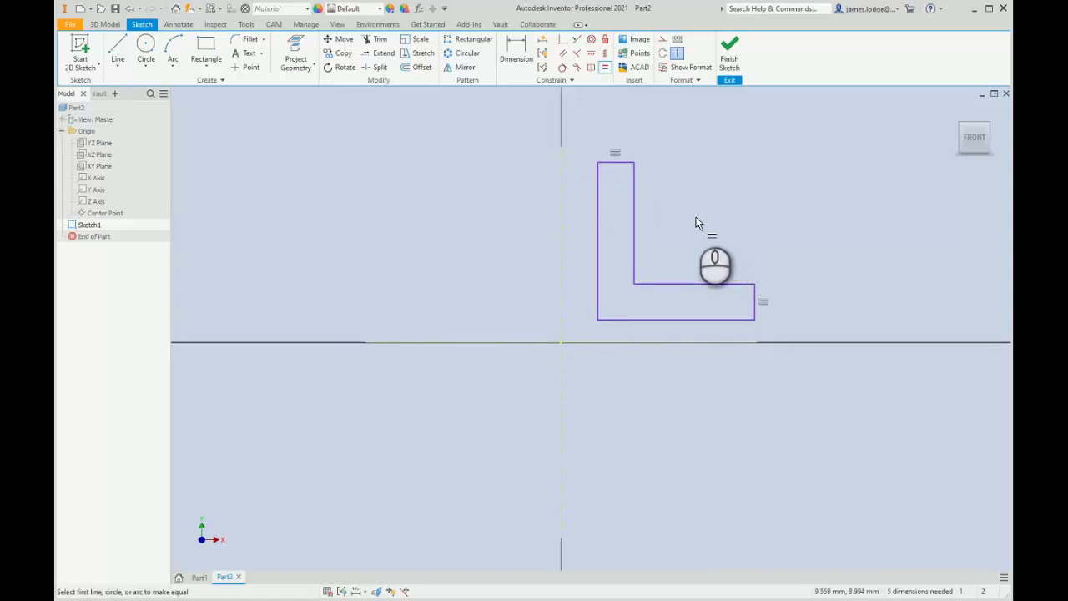
pyautogui.click(596, 260)
pyautogui.click(639, 320)
pyautogui.rightClick(752, 173)
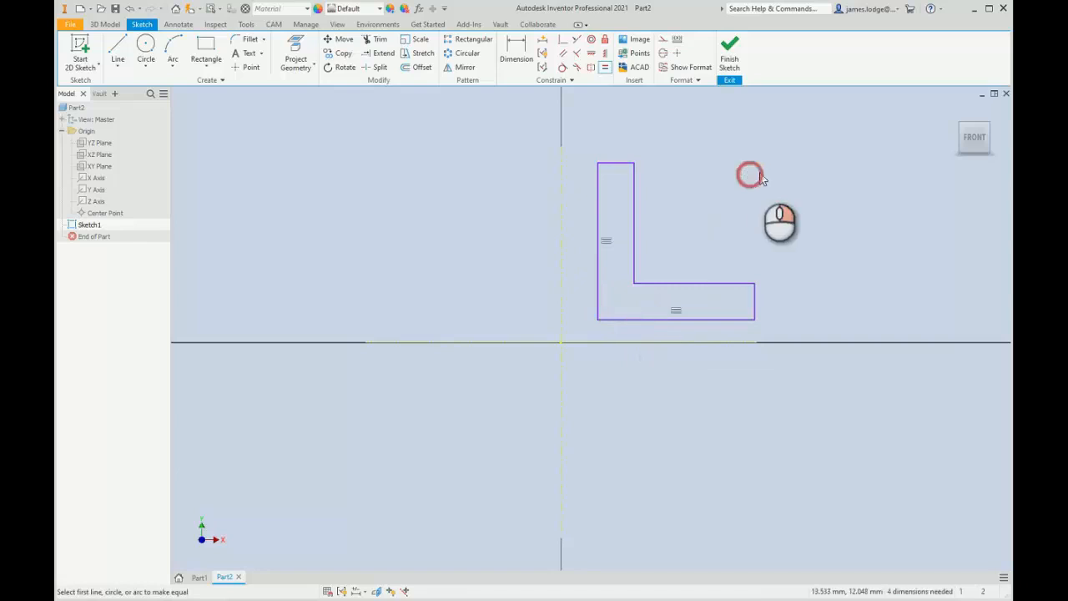
pyautogui.click(757, 173)
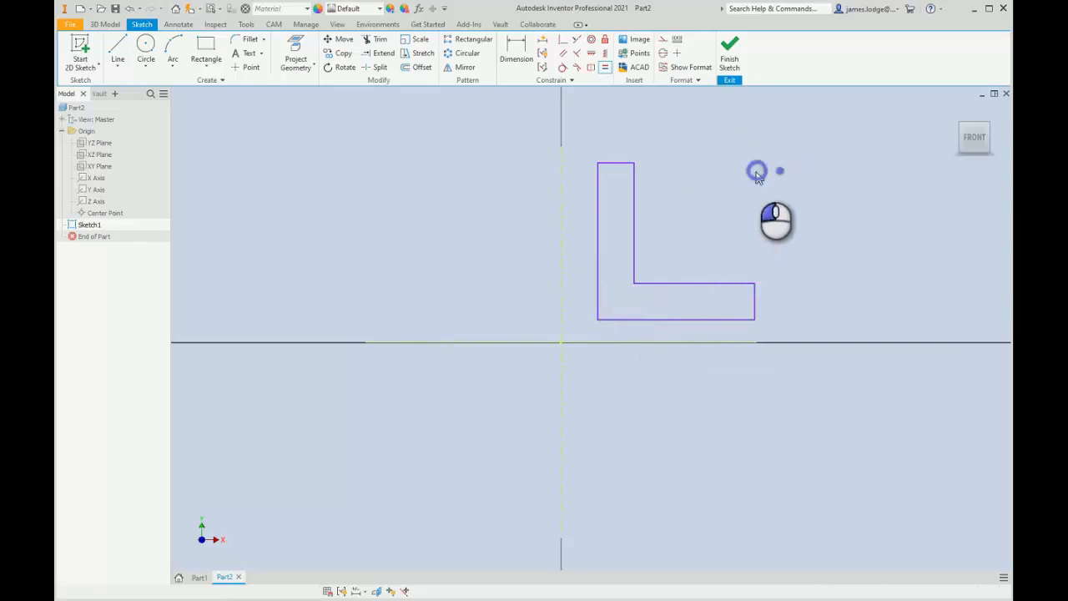
# - Dimension the L profile's bottom edge to a length of 50 mm
pyautogui.click(518, 47)
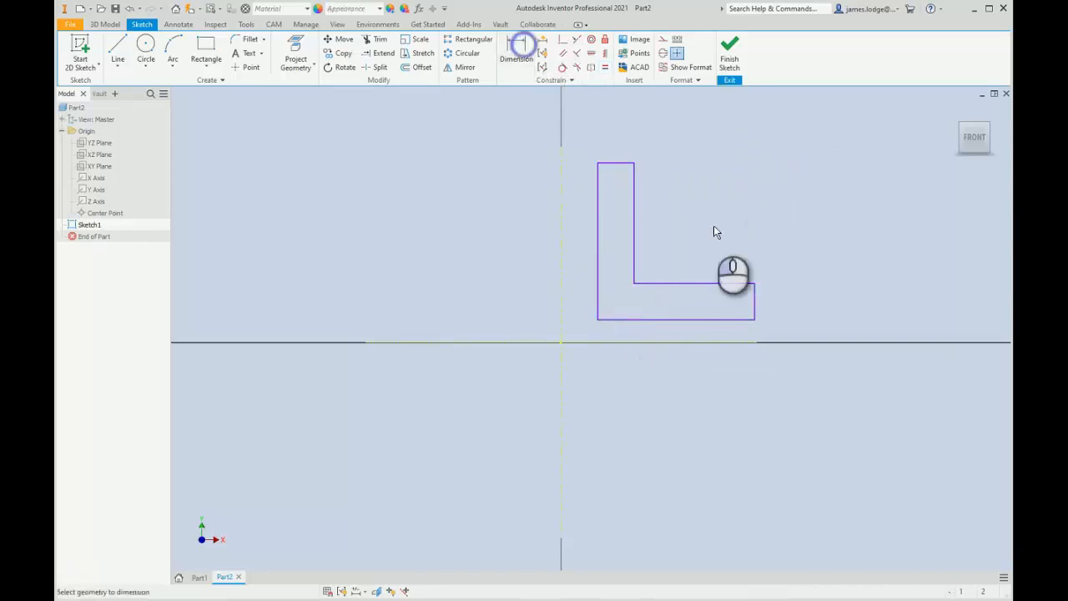
pyautogui.click(677, 318)
pyautogui.click(680, 395)
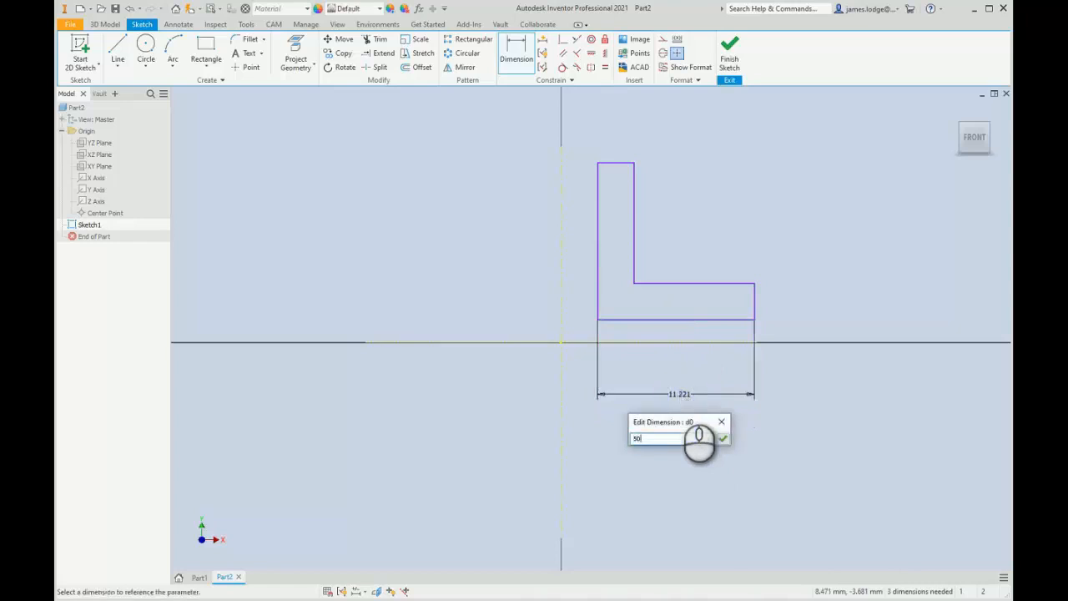
pyautogui.press('Return')
pyautogui.scroll(-6, 736, 297)
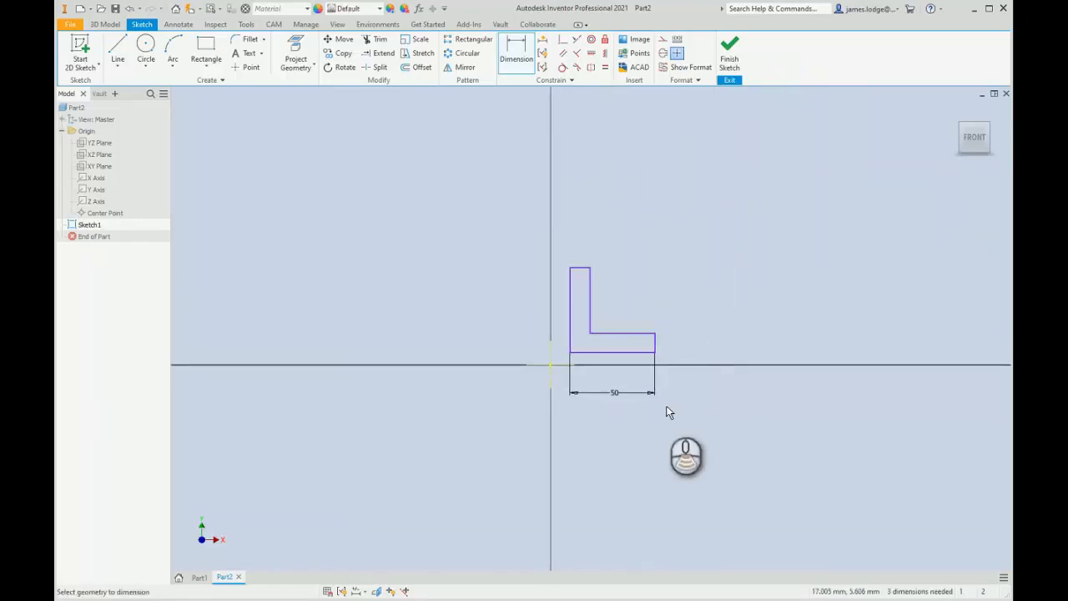
pyautogui.scroll(3, 668, 411)
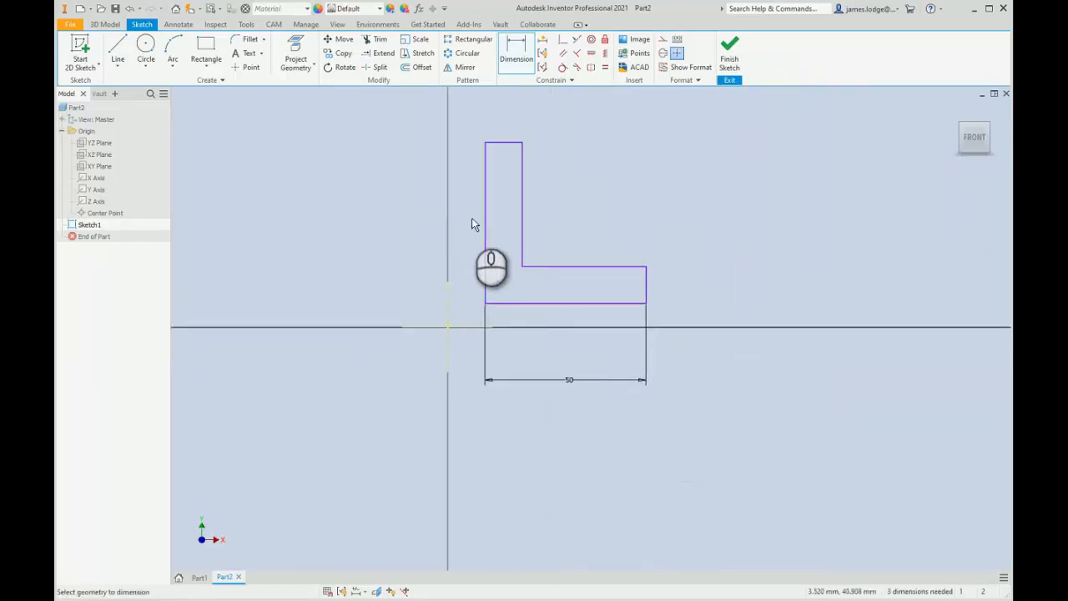
# - Dimension the short end edge of the profile's horizontal leg to 10 mm
pyautogui.click(649, 285)
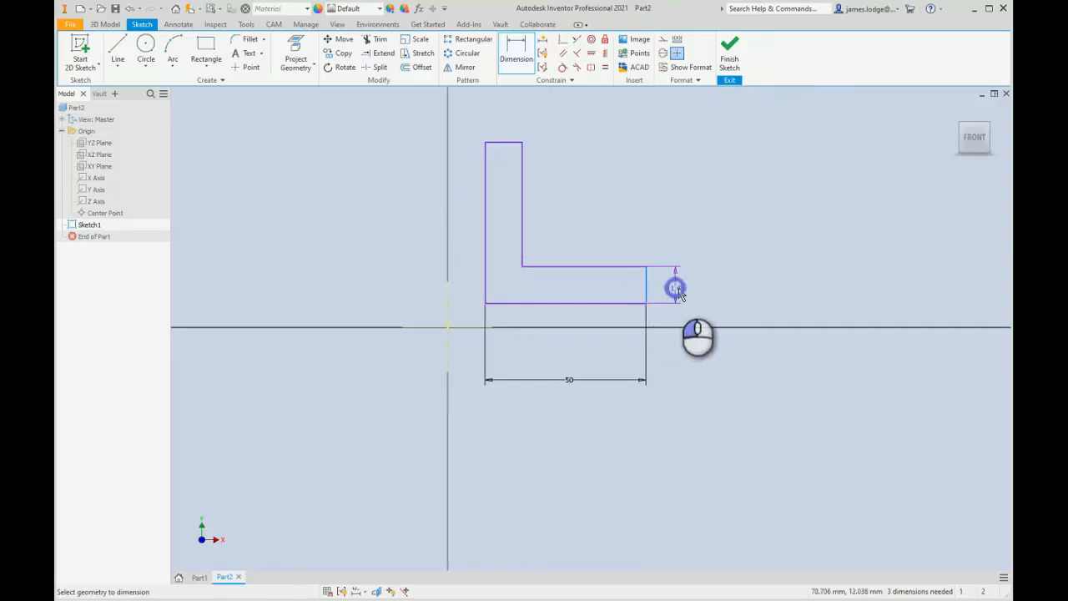
pyautogui.click(677, 287)
pyautogui.write('10')
pyautogui.press('Return')
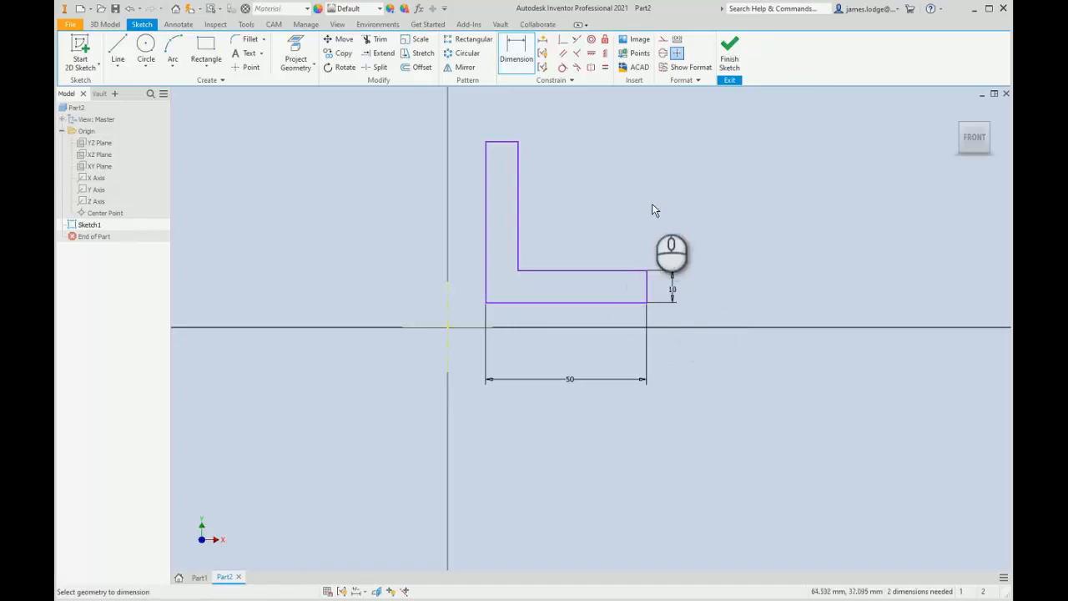
pyautogui.press('Escape')
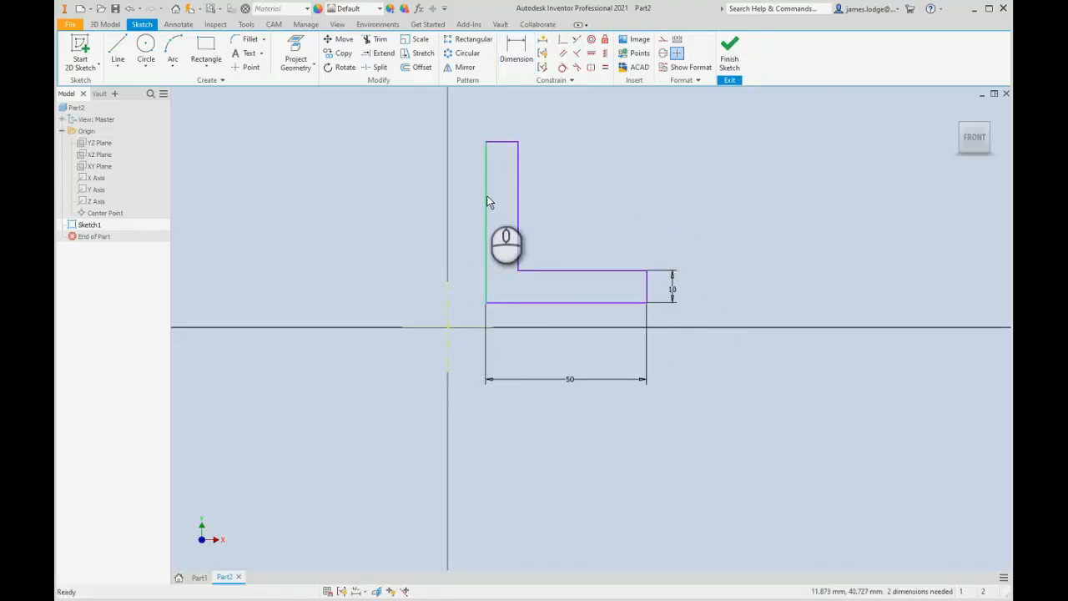
pyautogui.click(673, 140)
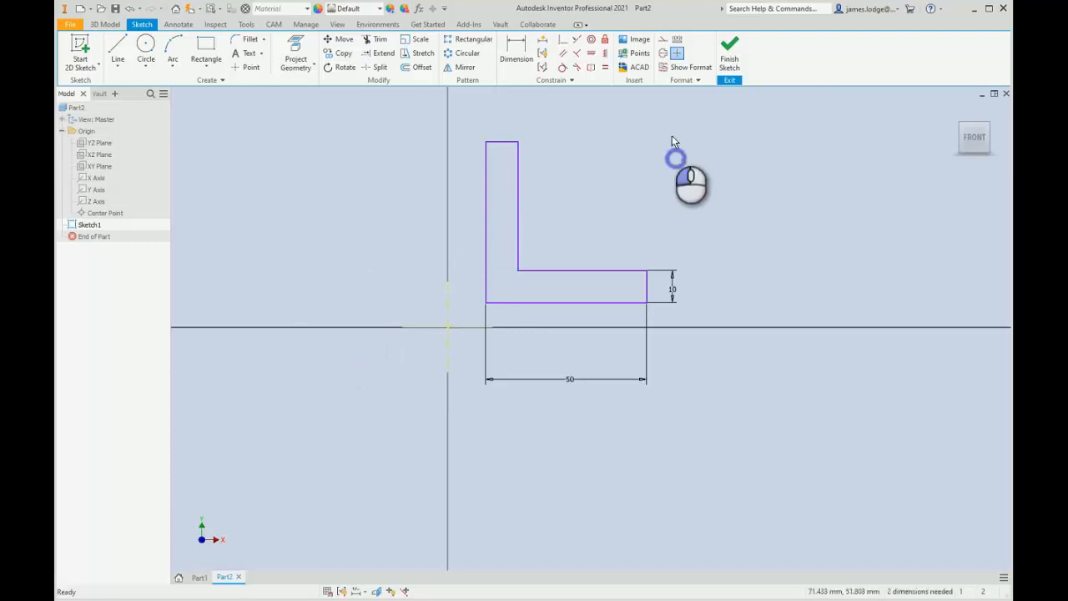
# - Make the profile's bottom edge collinear with the projected horizontal axis through the origin
pyautogui.click(574, 47)
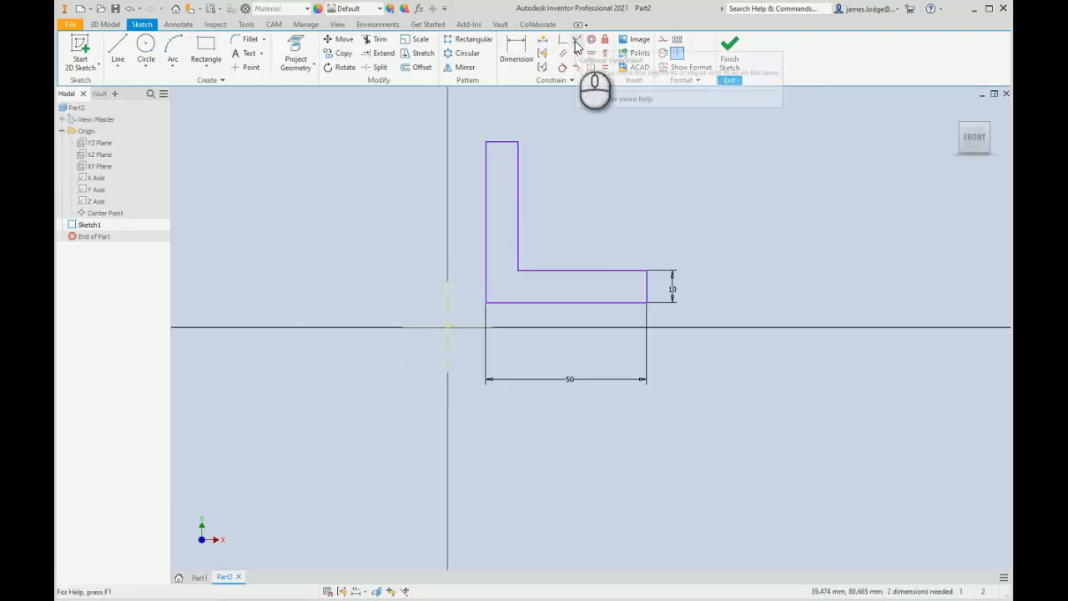
pyautogui.click(536, 302)
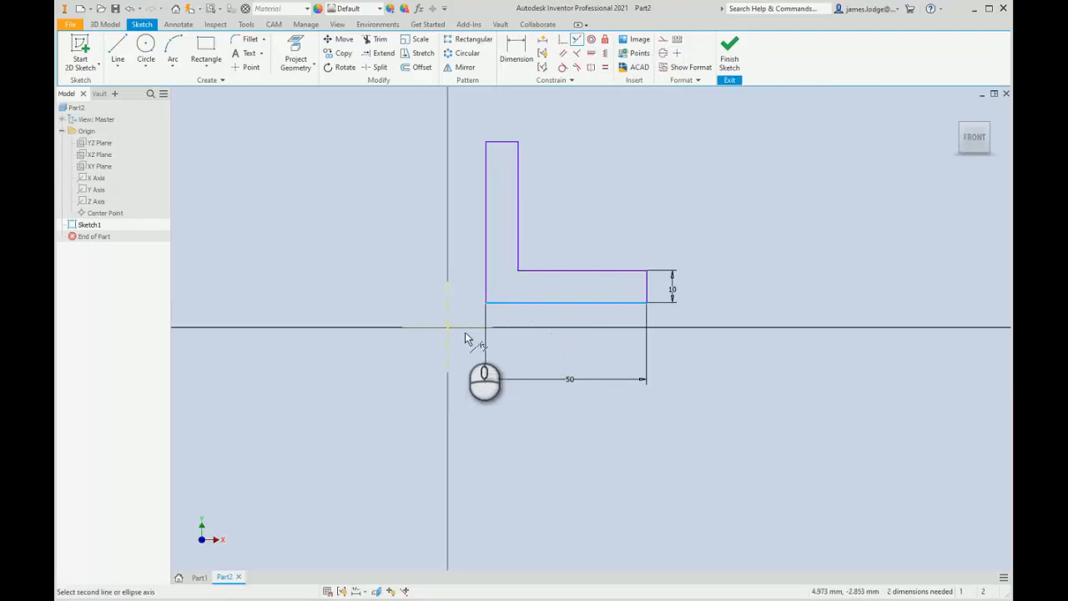
pyautogui.press('ctrl')
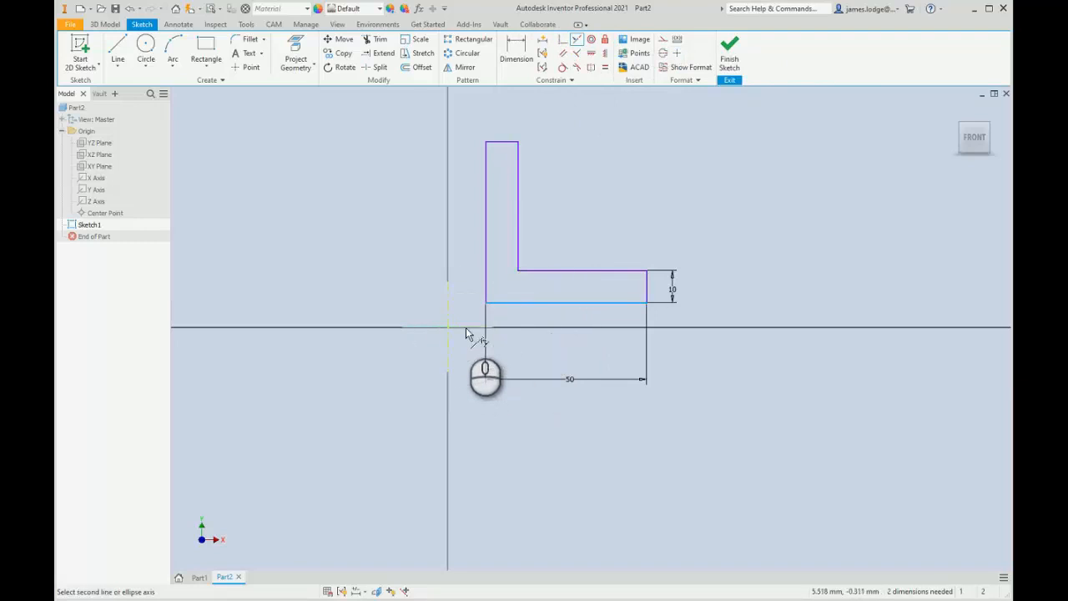
pyautogui.click(467, 334)
pyautogui.rightClick(727, 195)
pyautogui.click(738, 183)
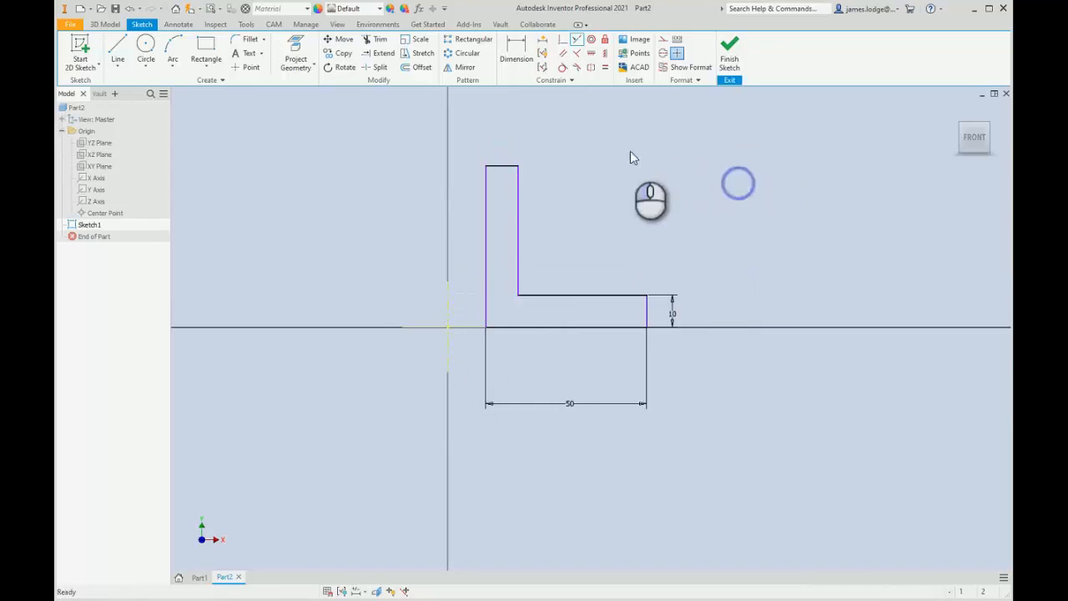
pyautogui.press('ctrl')
pyautogui.press('ctrl')
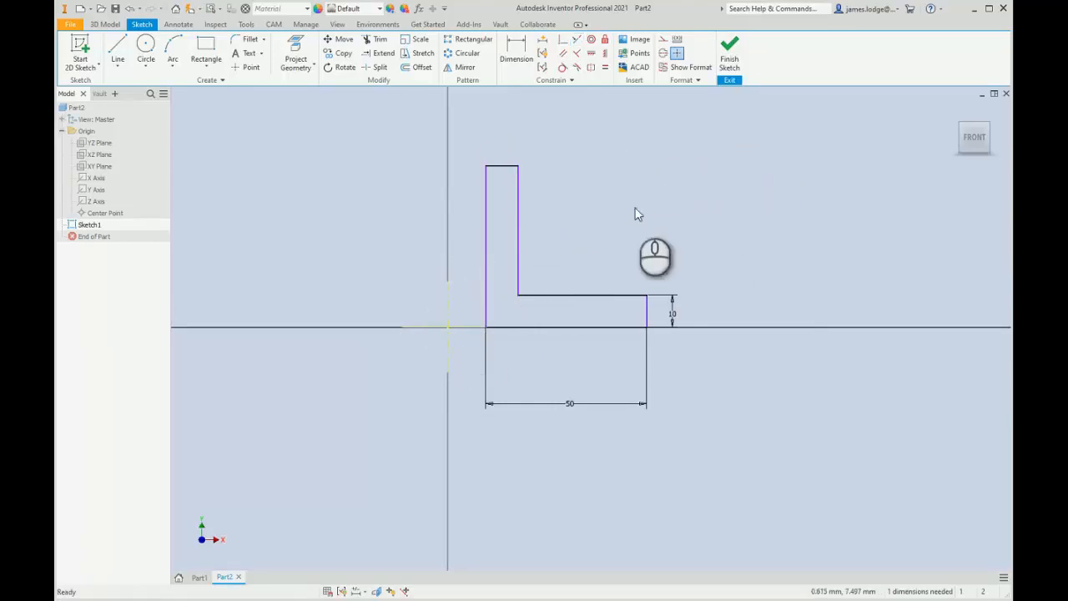
# - Add a 20 mm diameter dimension between the vertical centreline and the profile's left edge
pyautogui.click(516, 48)
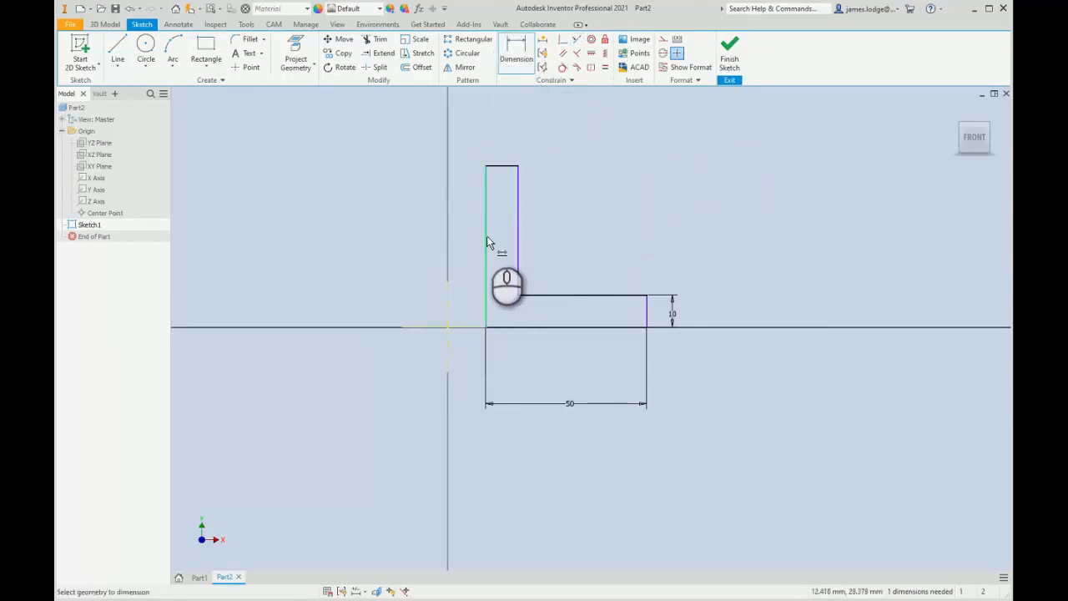
pyautogui.press('ctrl')
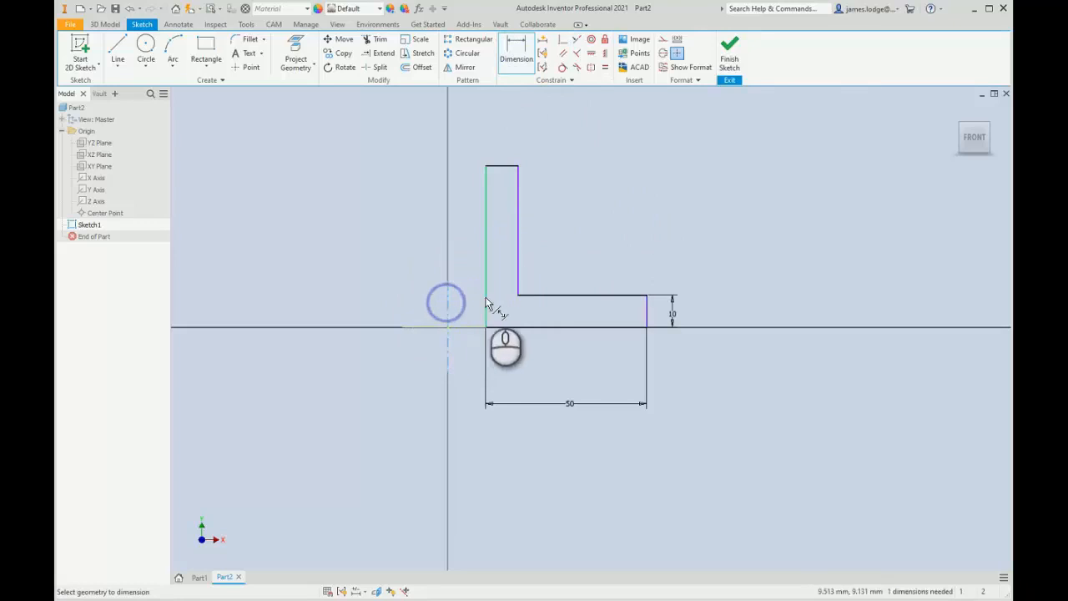
pyautogui.click(486, 302)
pyautogui.click(430, 215)
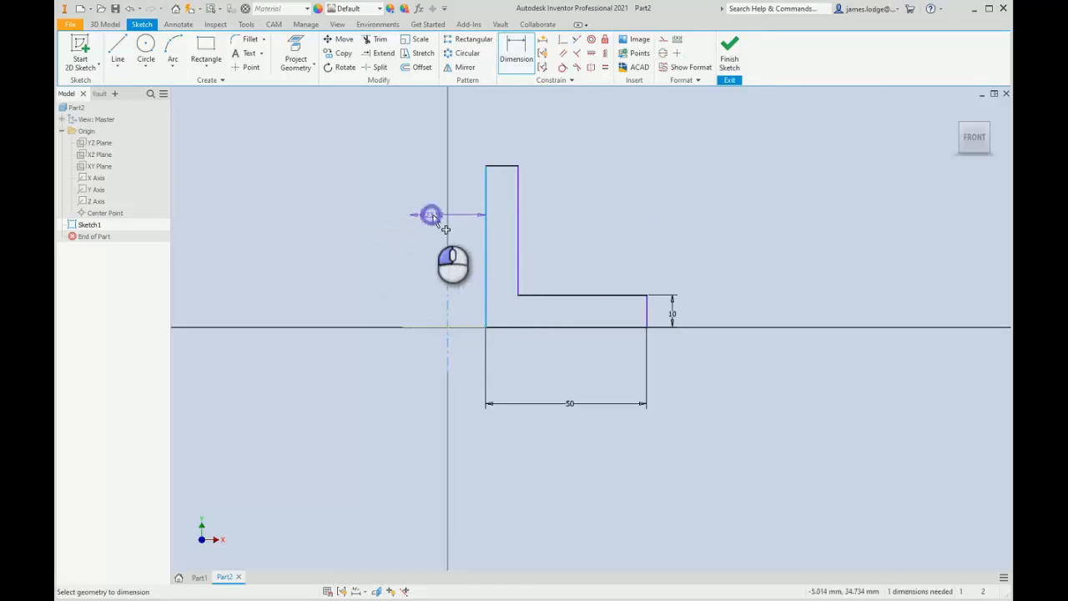
pyautogui.press('Return')
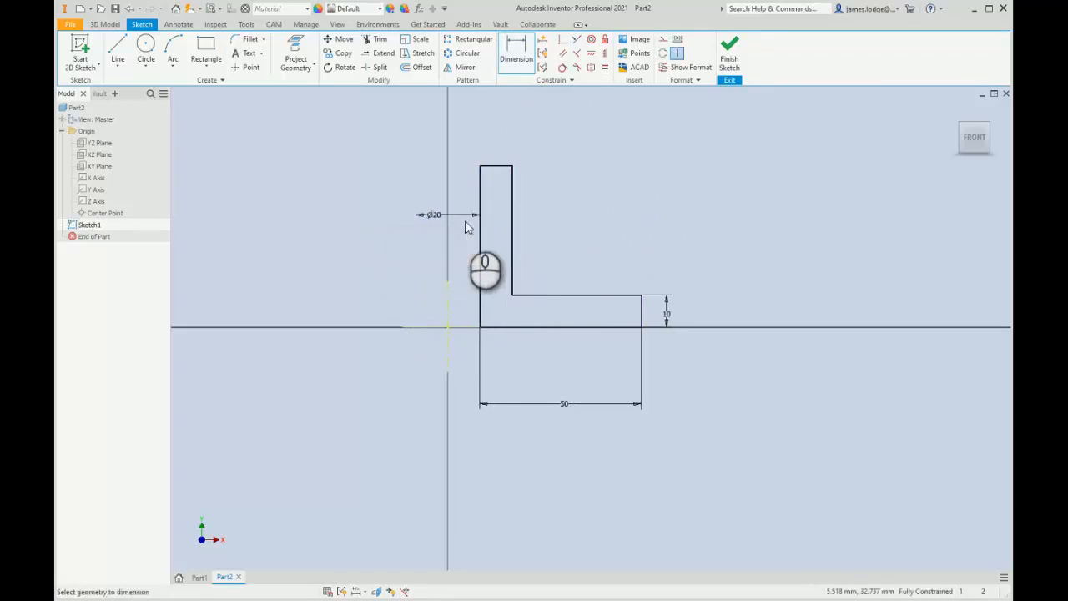
pyautogui.moveTo(641, 197)
pyautogui.mouseDown(button='middle')
pyautogui.moveTo(727, 243)
pyautogui.moveTo(722, 236)
pyautogui.mouseUp(button='middle')
pyautogui.press('Escape')
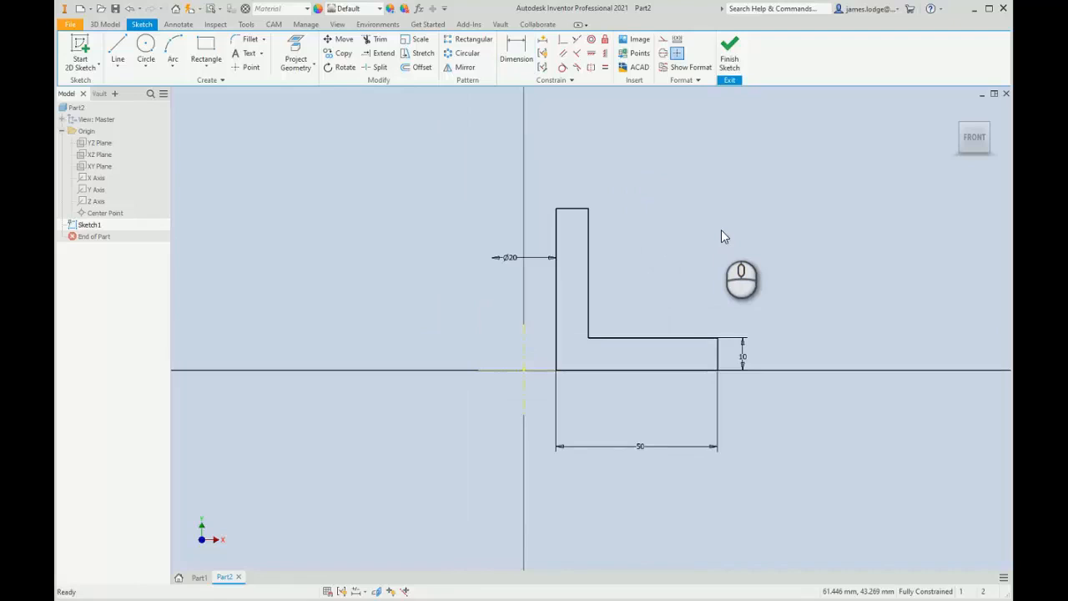
# - Revolve the L profile a full 360° about the vertical centreline to form a flanged hollow hub
pyautogui.press('r')
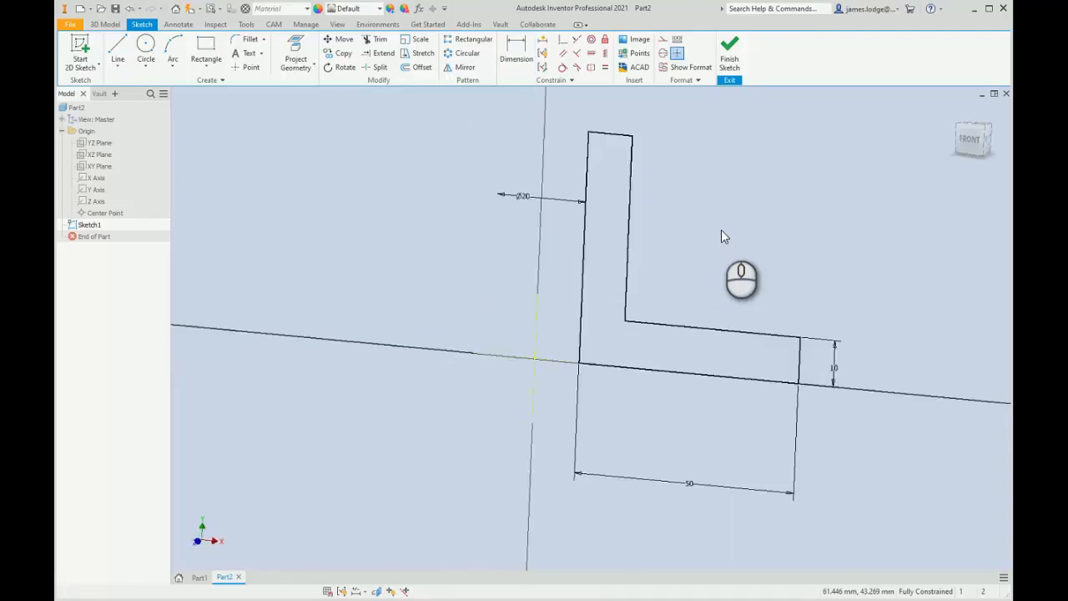
pyautogui.scroll(5, 486, 296)
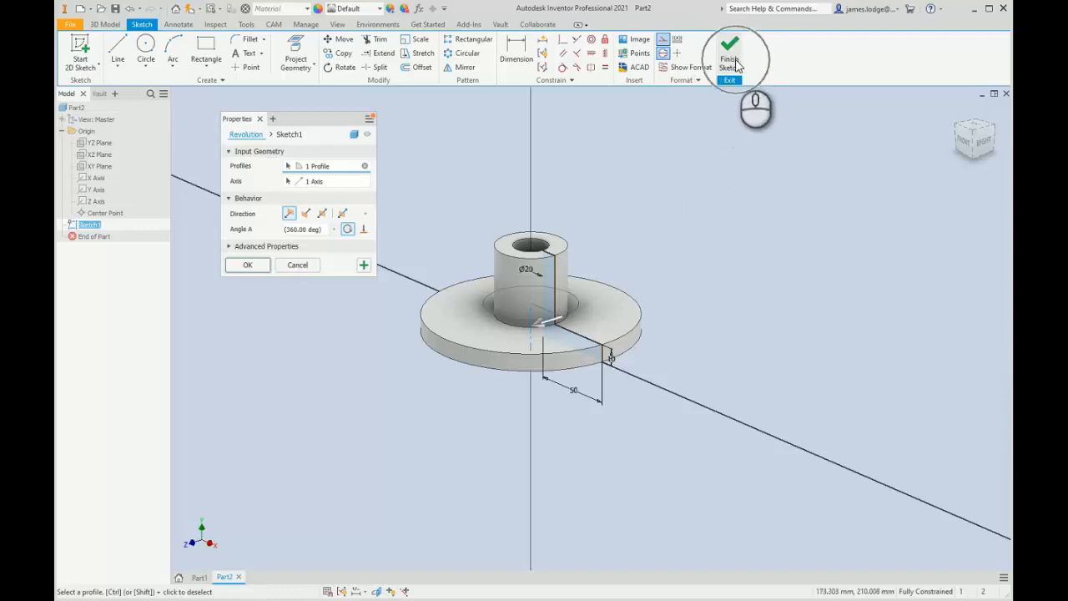
pyautogui.click(259, 265)
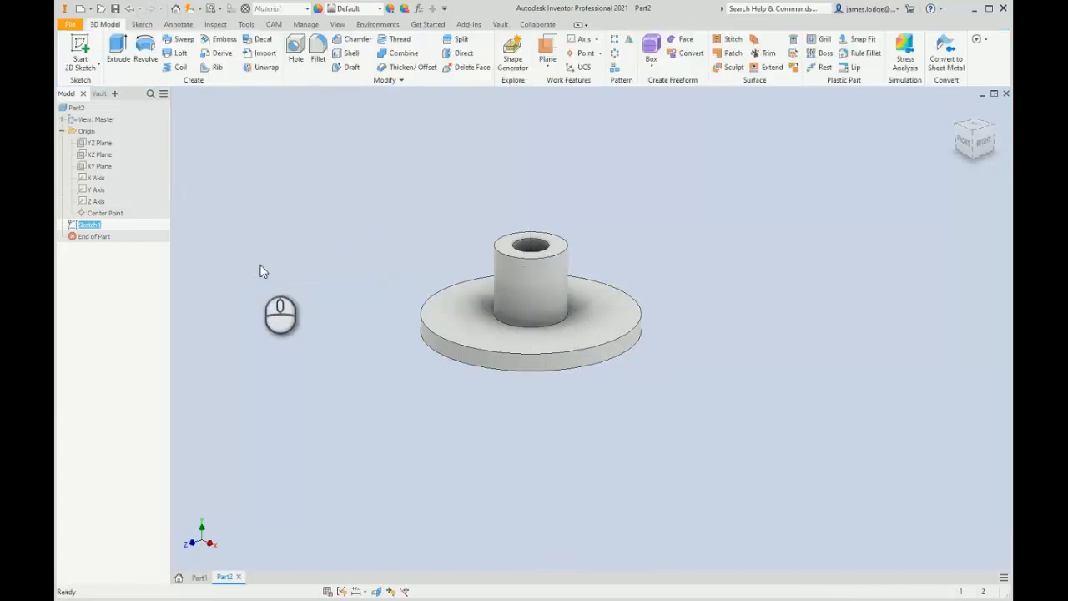
pyautogui.moveTo(340, 174); pyautogui.dragTo(344, 169, button='middle')
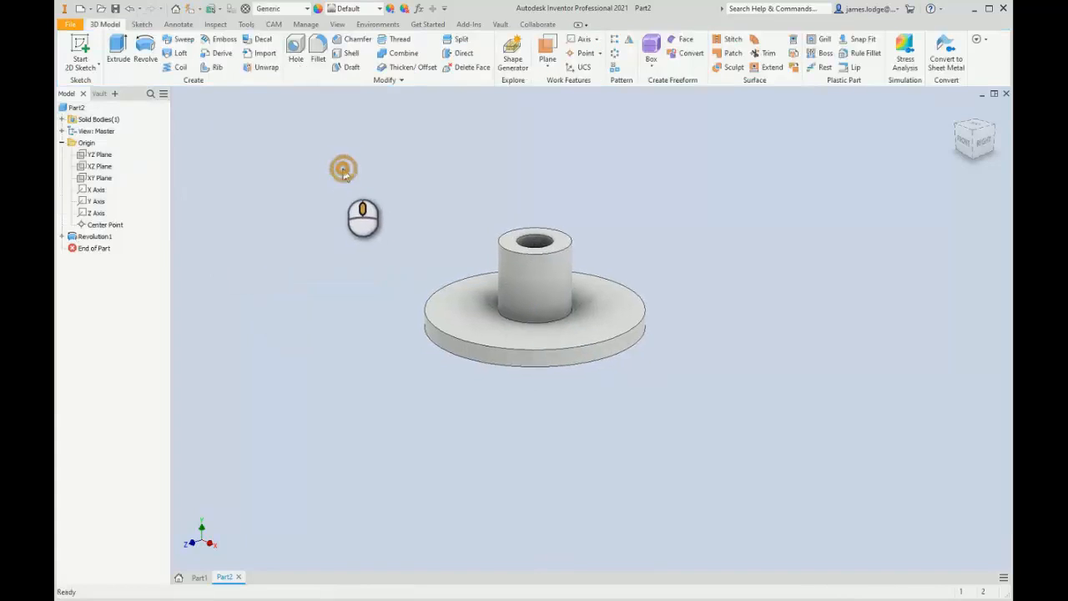
pyautogui.scroll(-4, 340, 170)
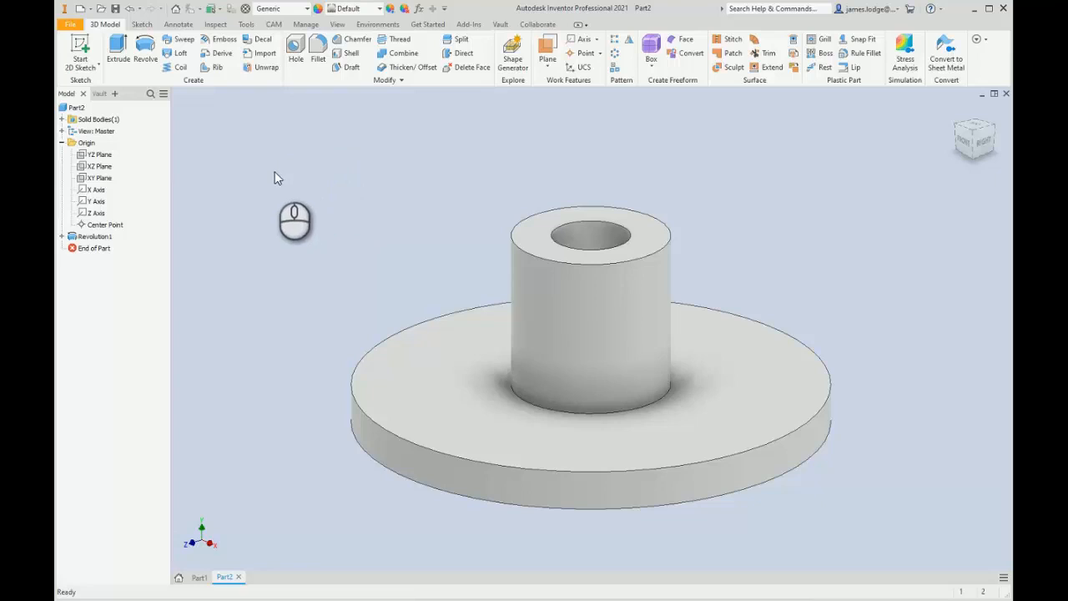